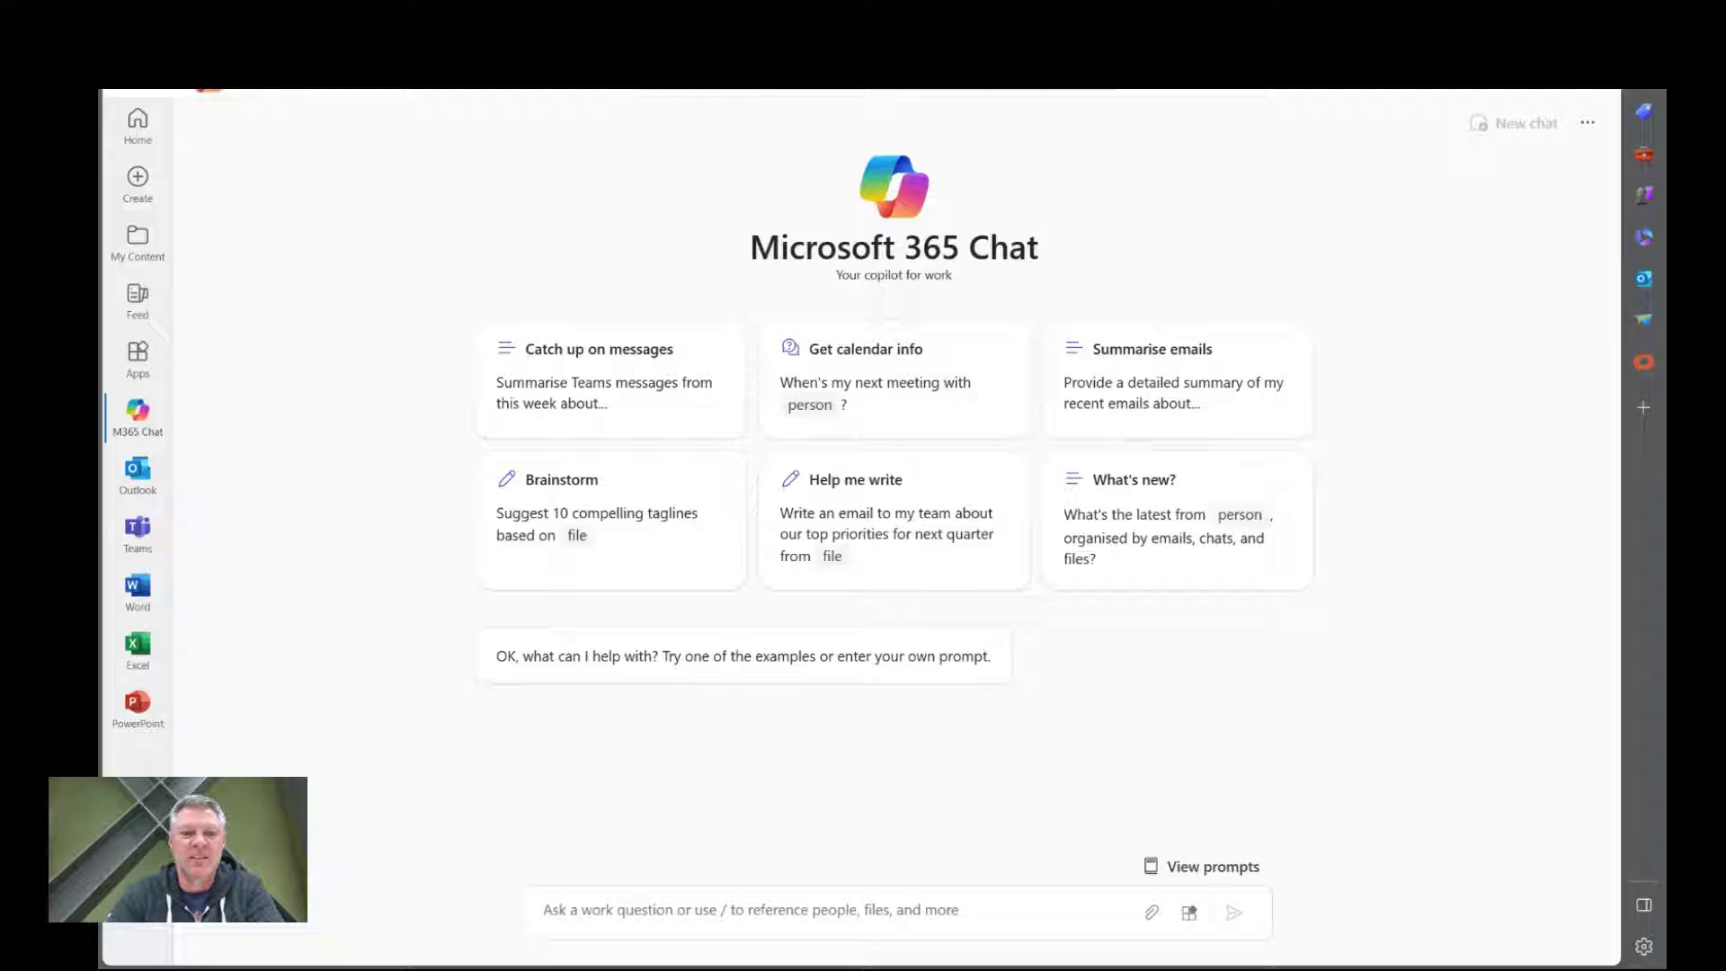
Ask Microsoft 365 Chat to brainstorm 5 ideas for a Power Automate presentation
click(809, 911)
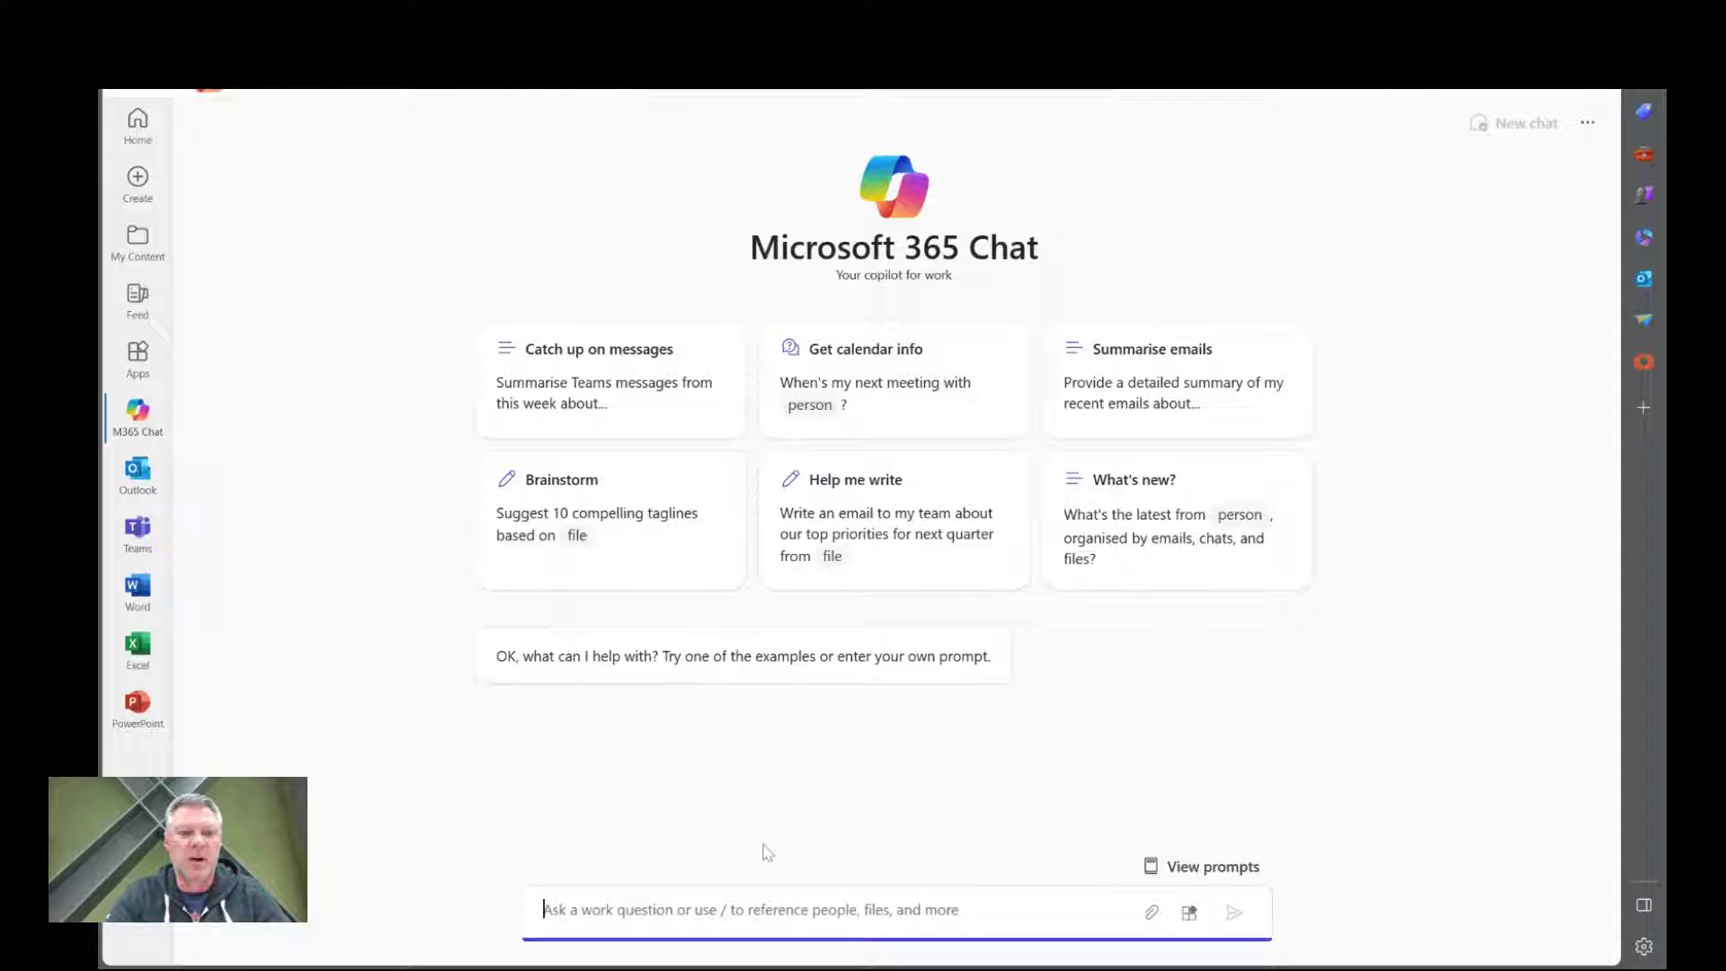
text(br)
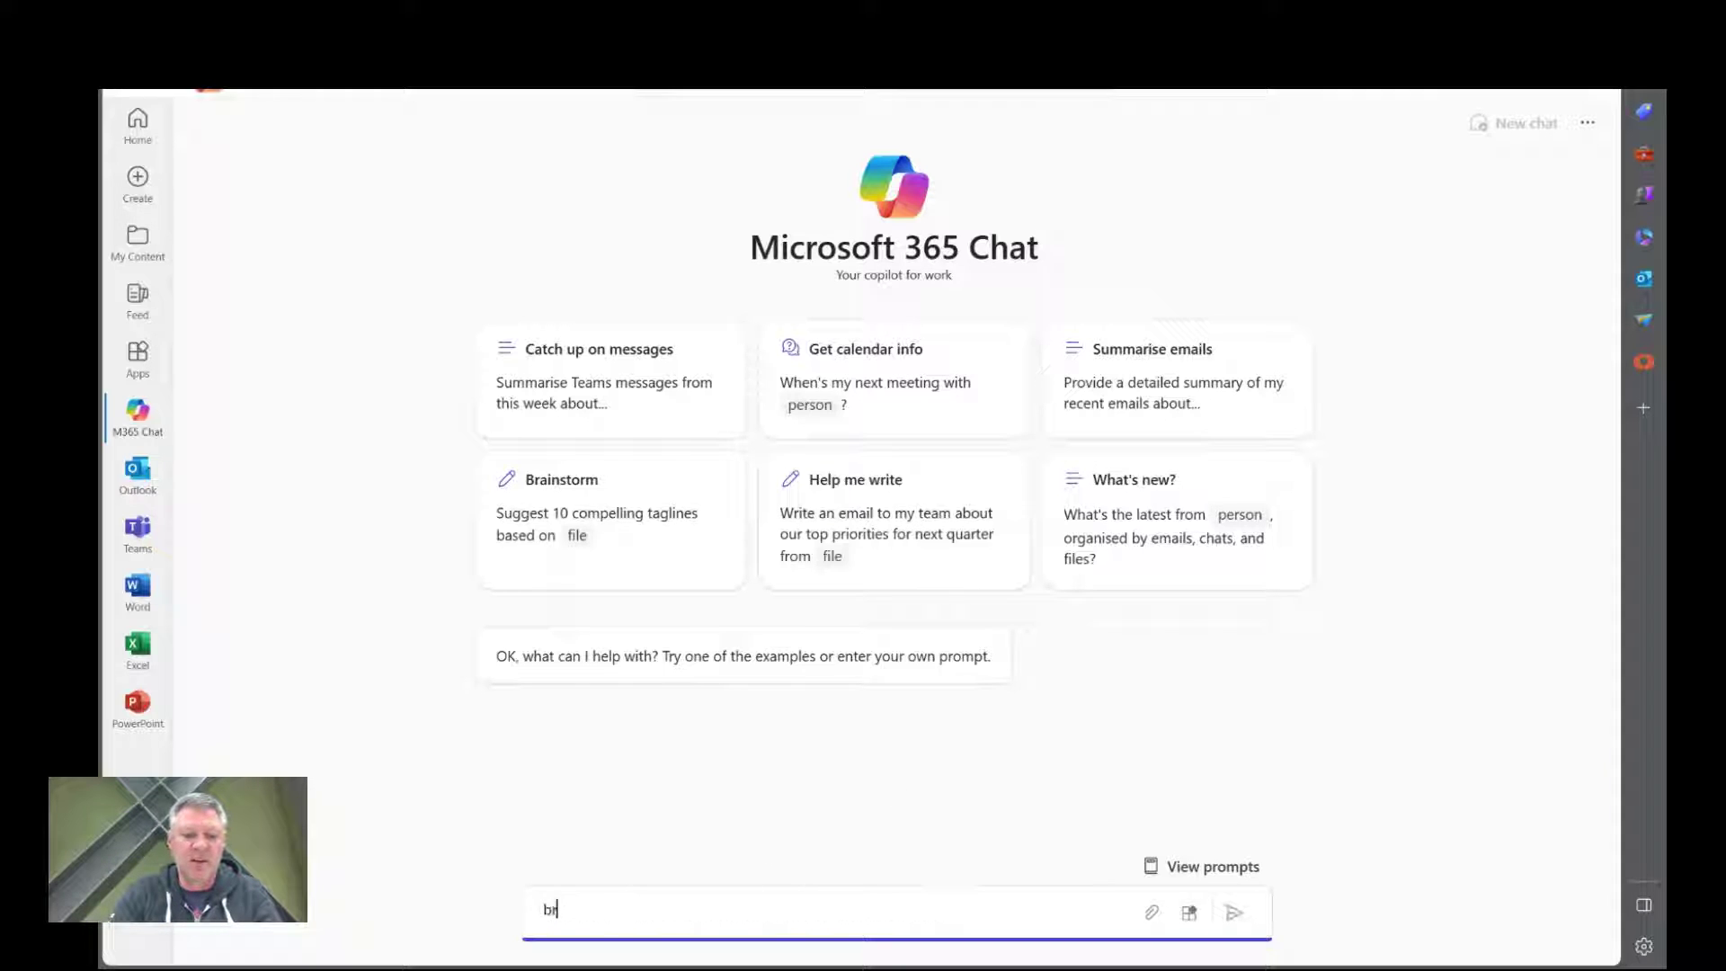
text(ainstorm)
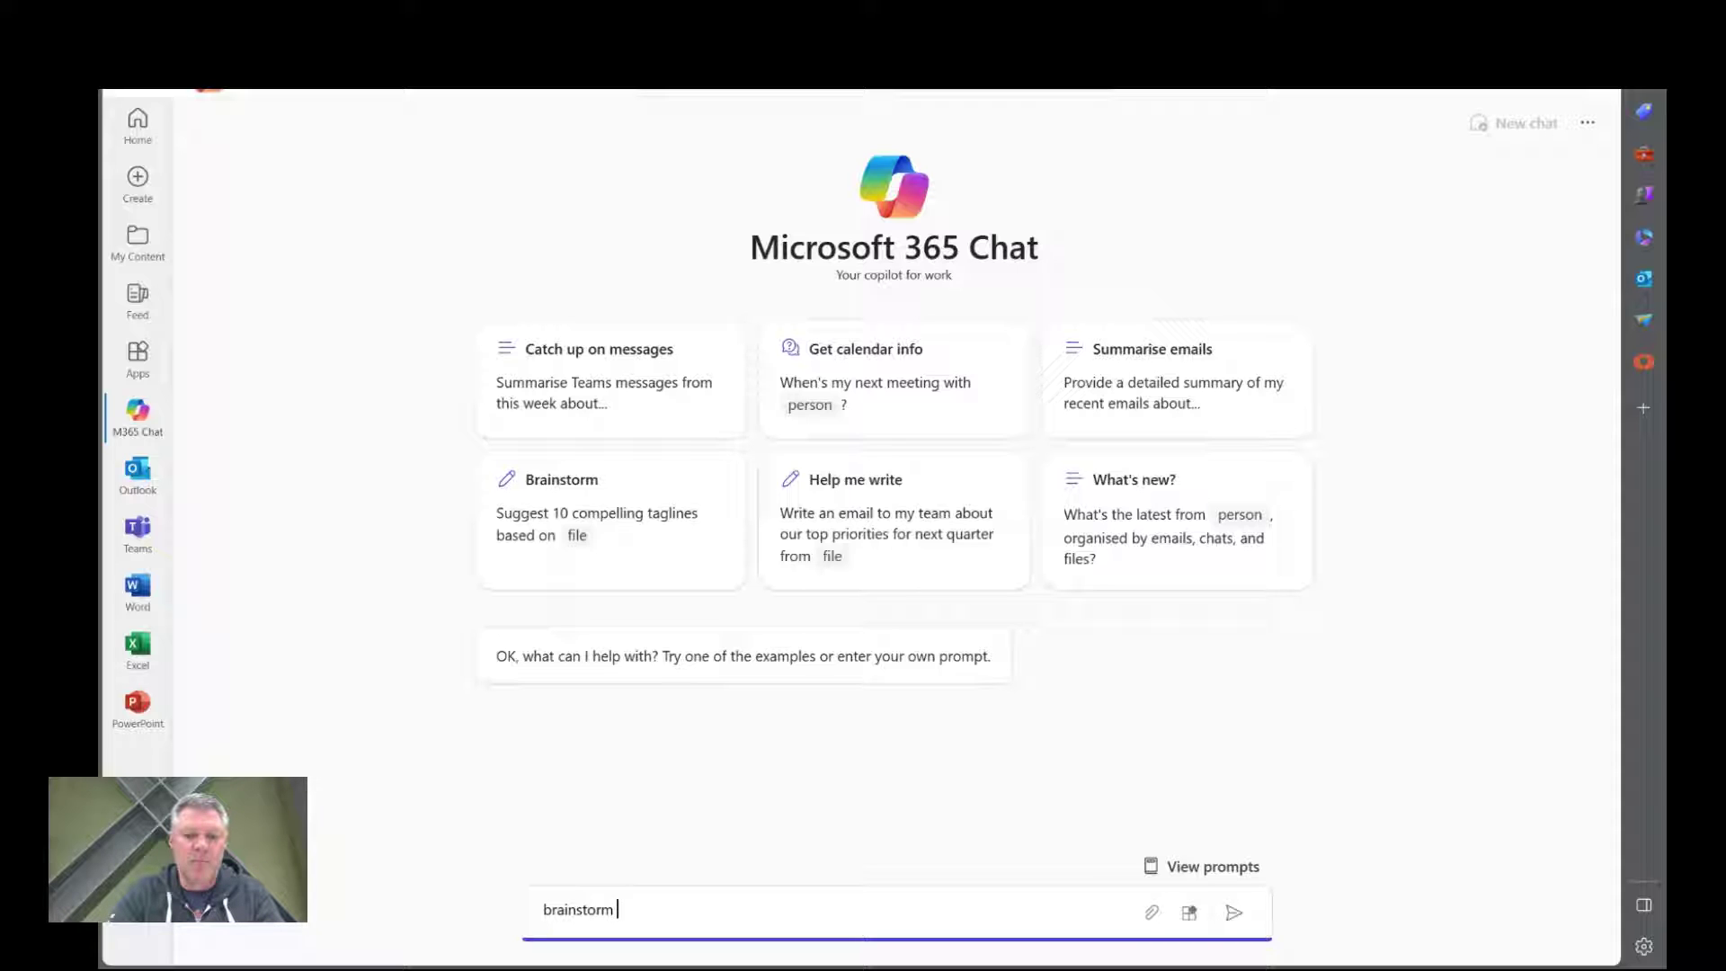
text( 5 ideas for)
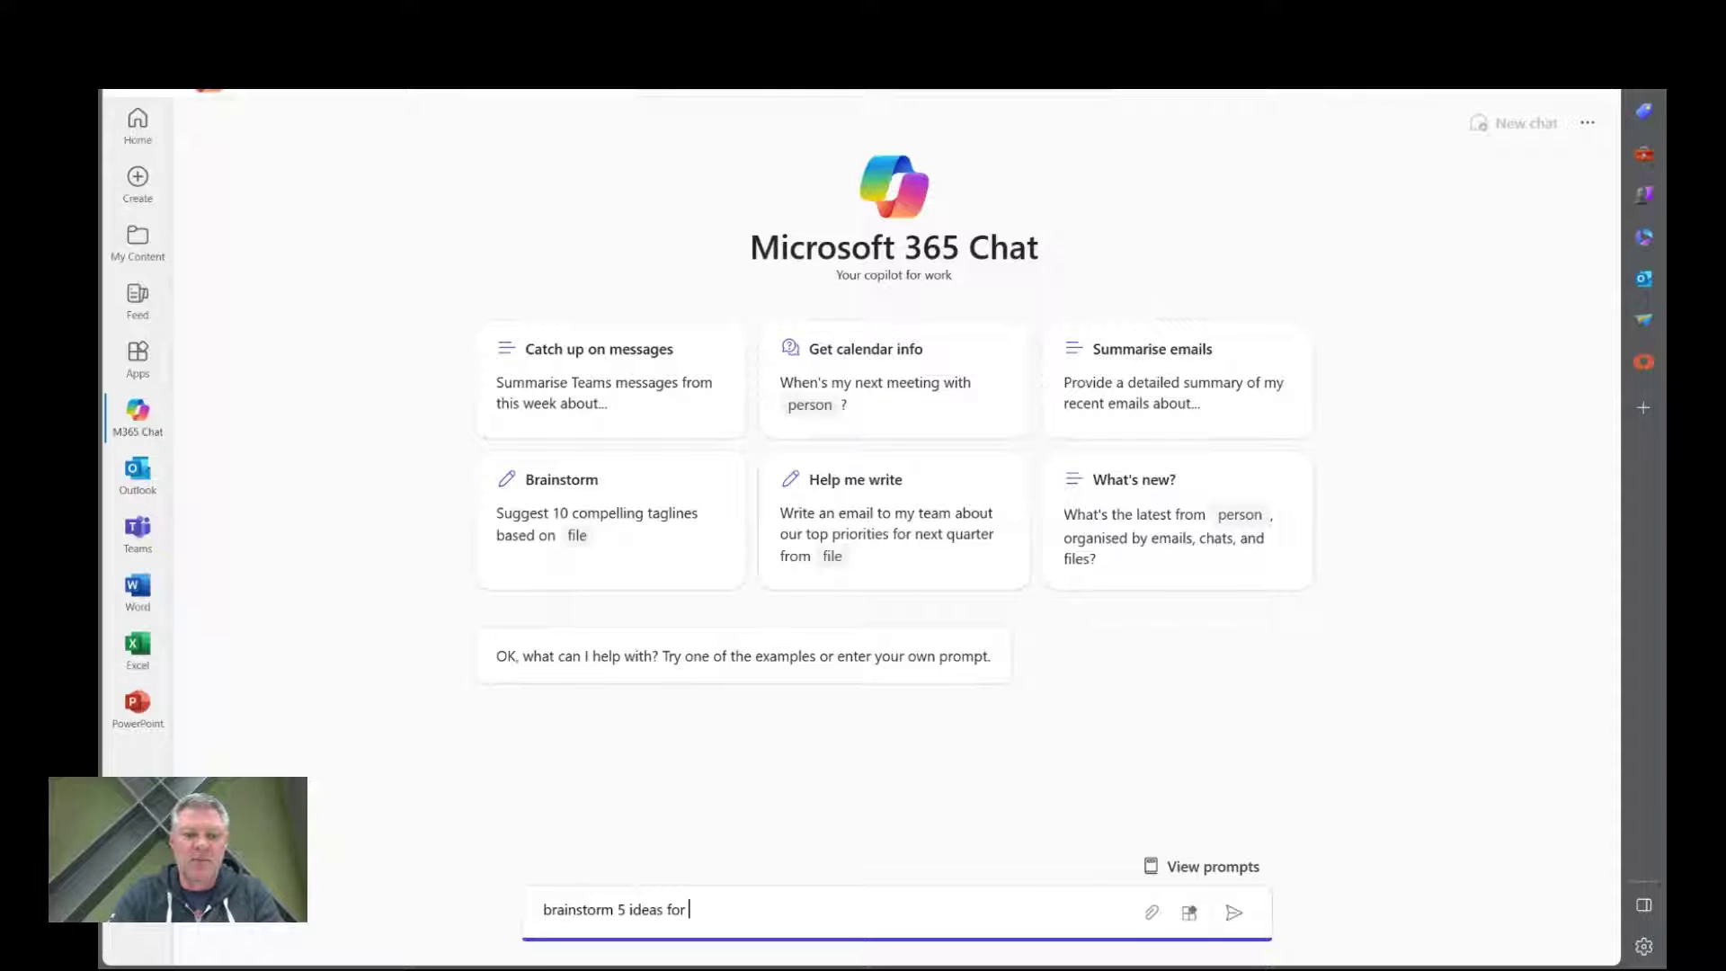
text( a Power Automate )
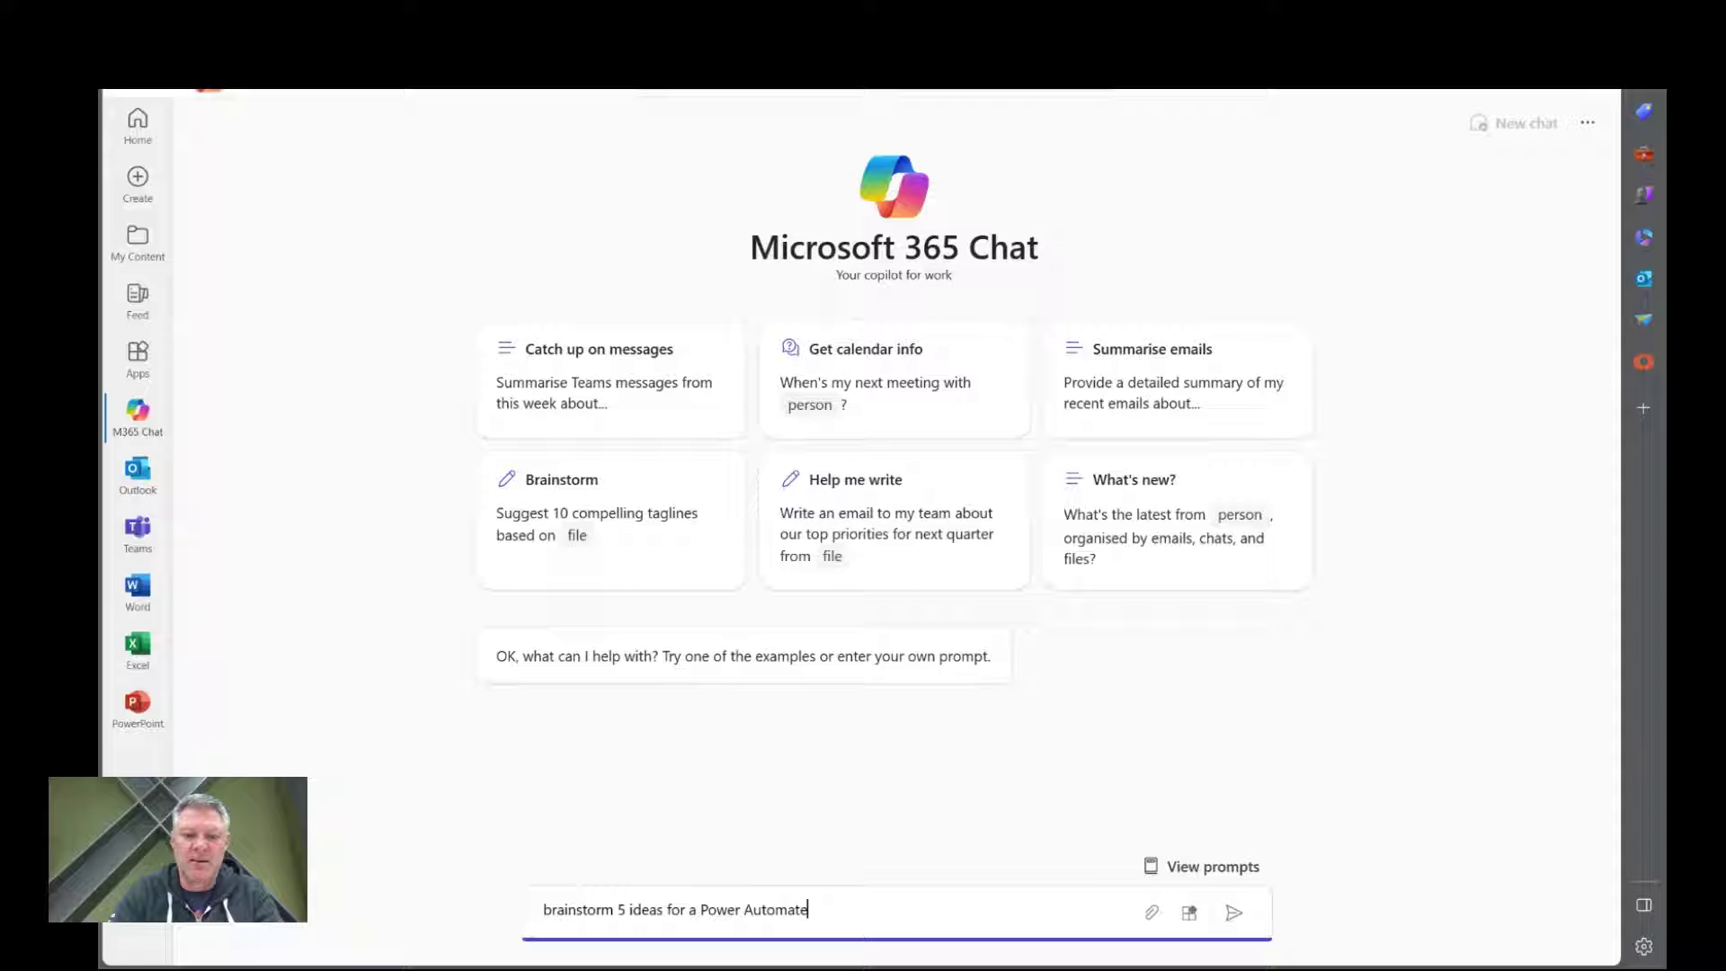
text(presn)
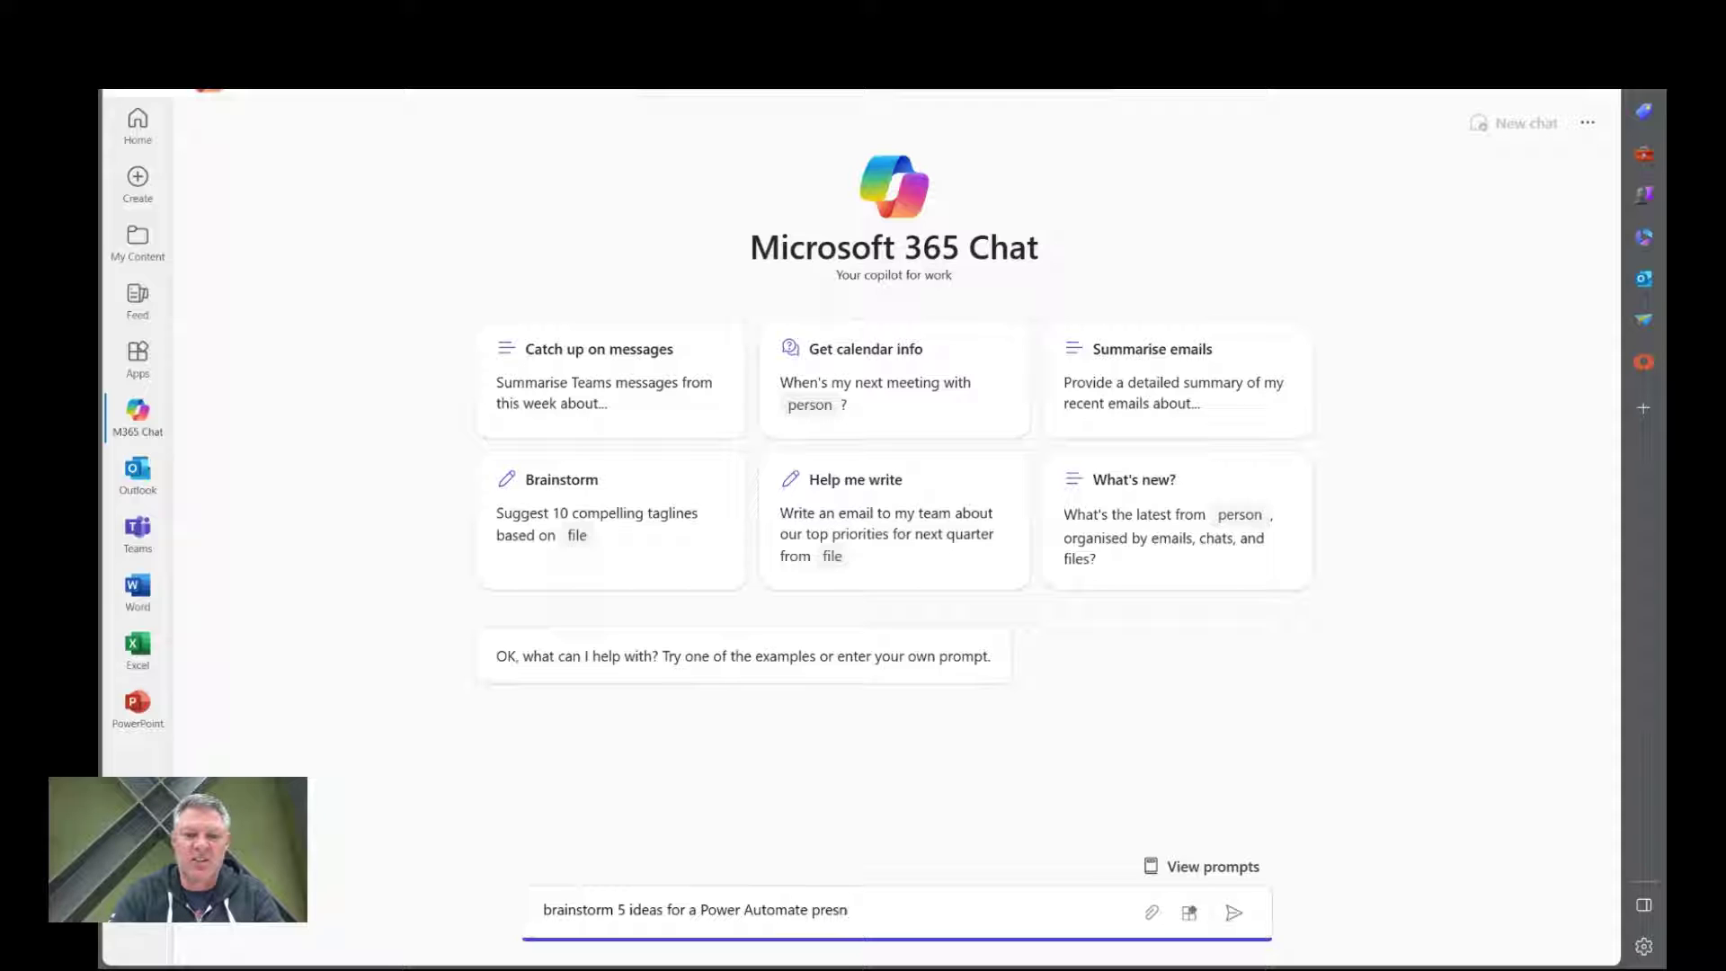
key(BackSpace)
text(entation for )
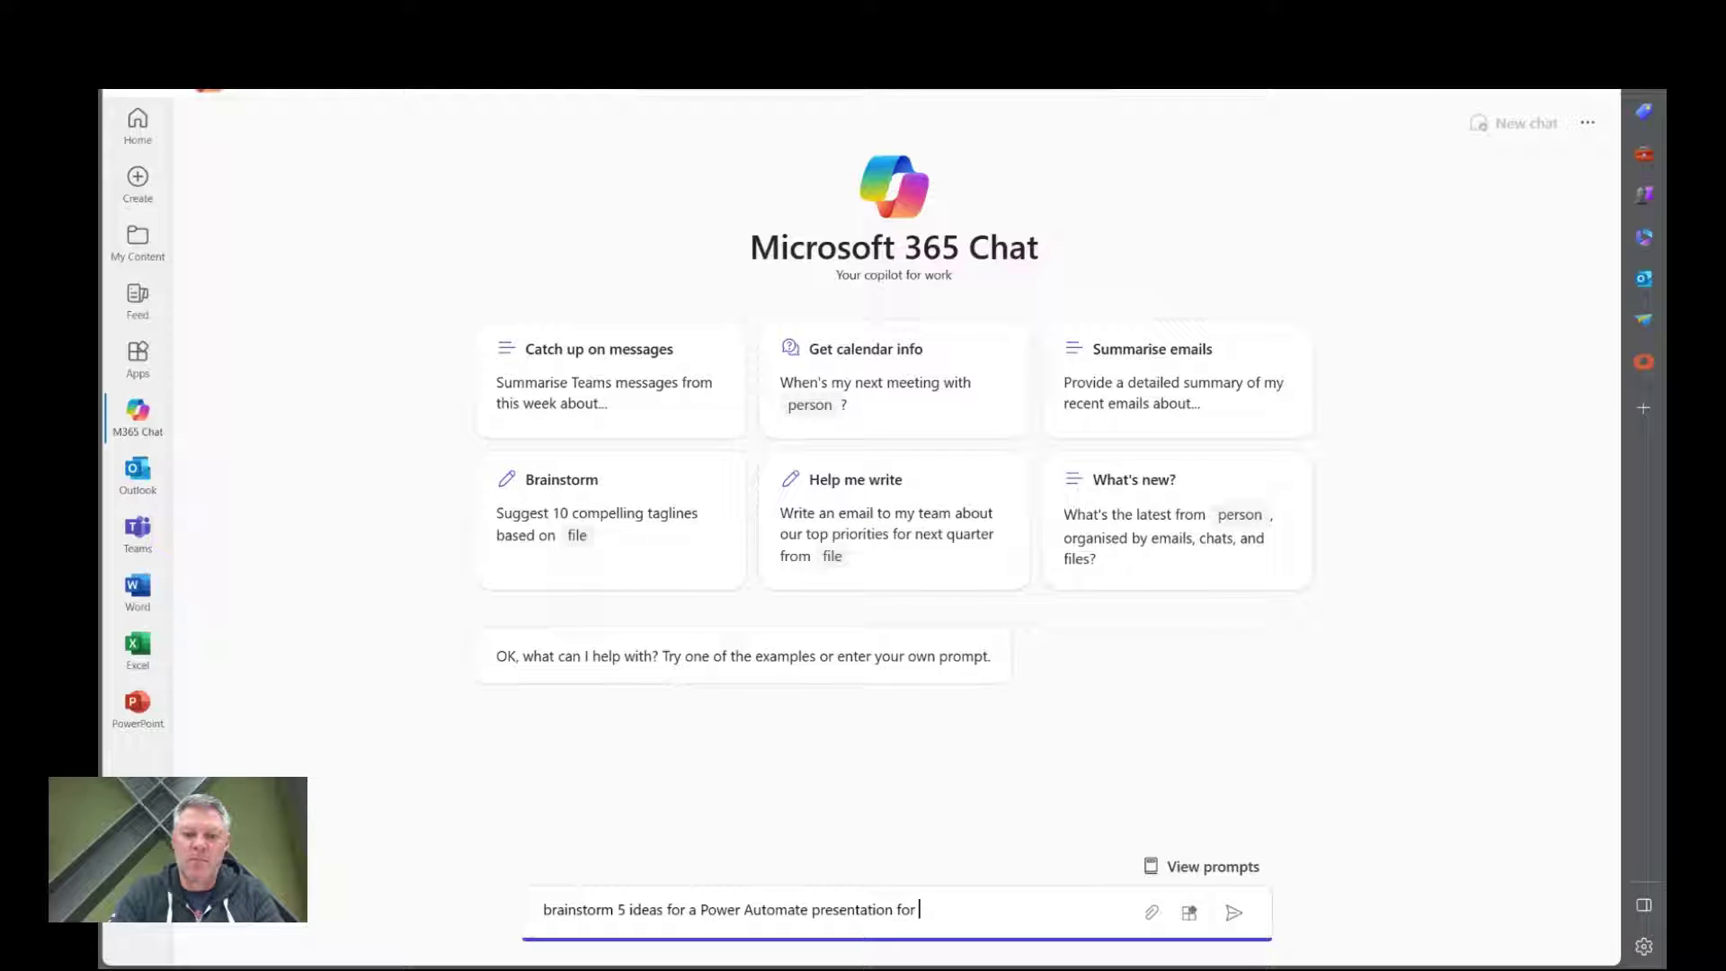
text(beg)
key(Return)
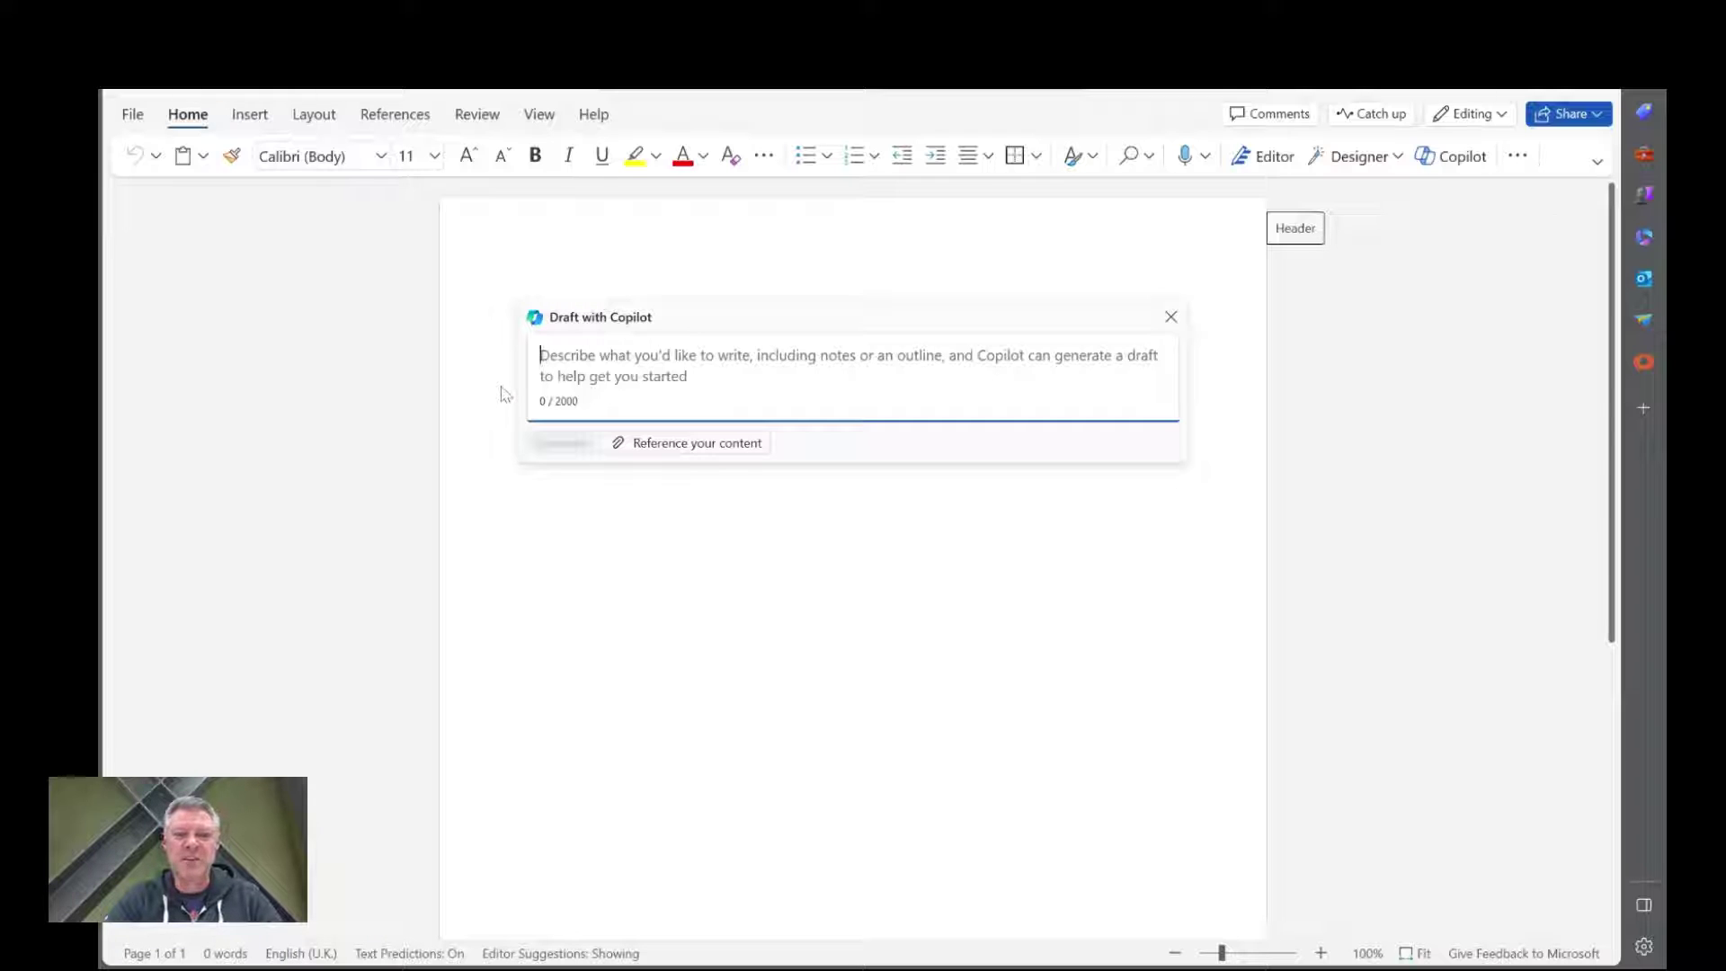
In Word, show the Copilot chat and attach Change Management in IT Projects.docx from the cloud to the draft request
click(1459, 159)
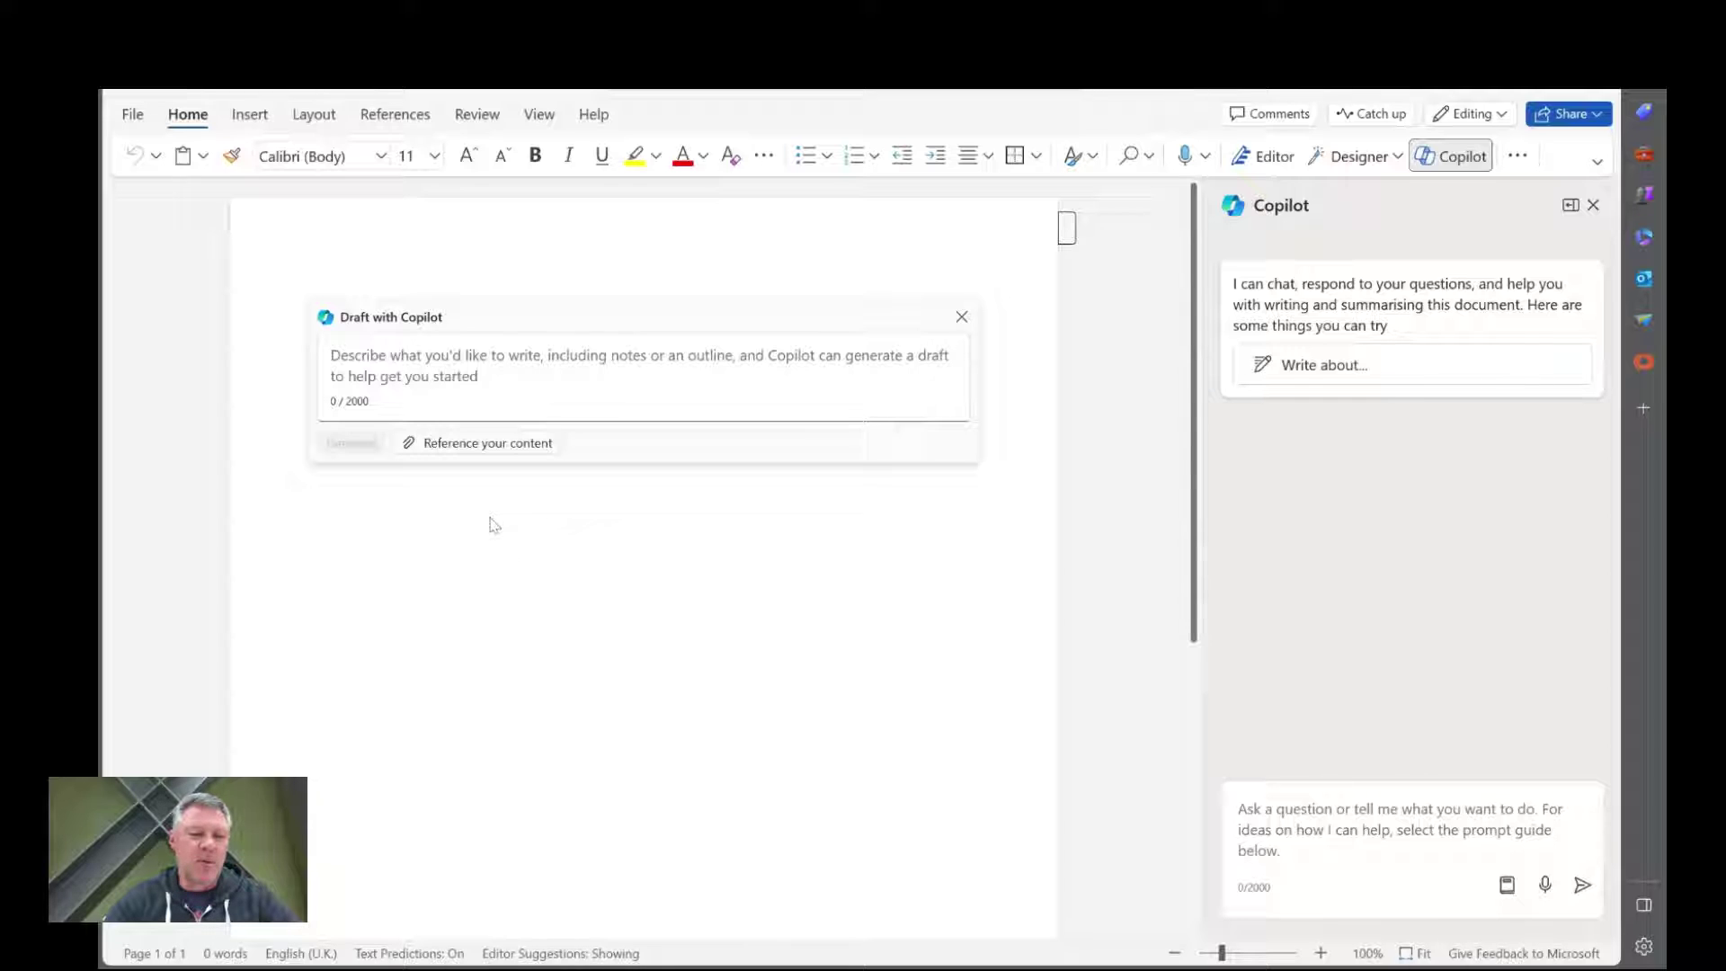
click(476, 445)
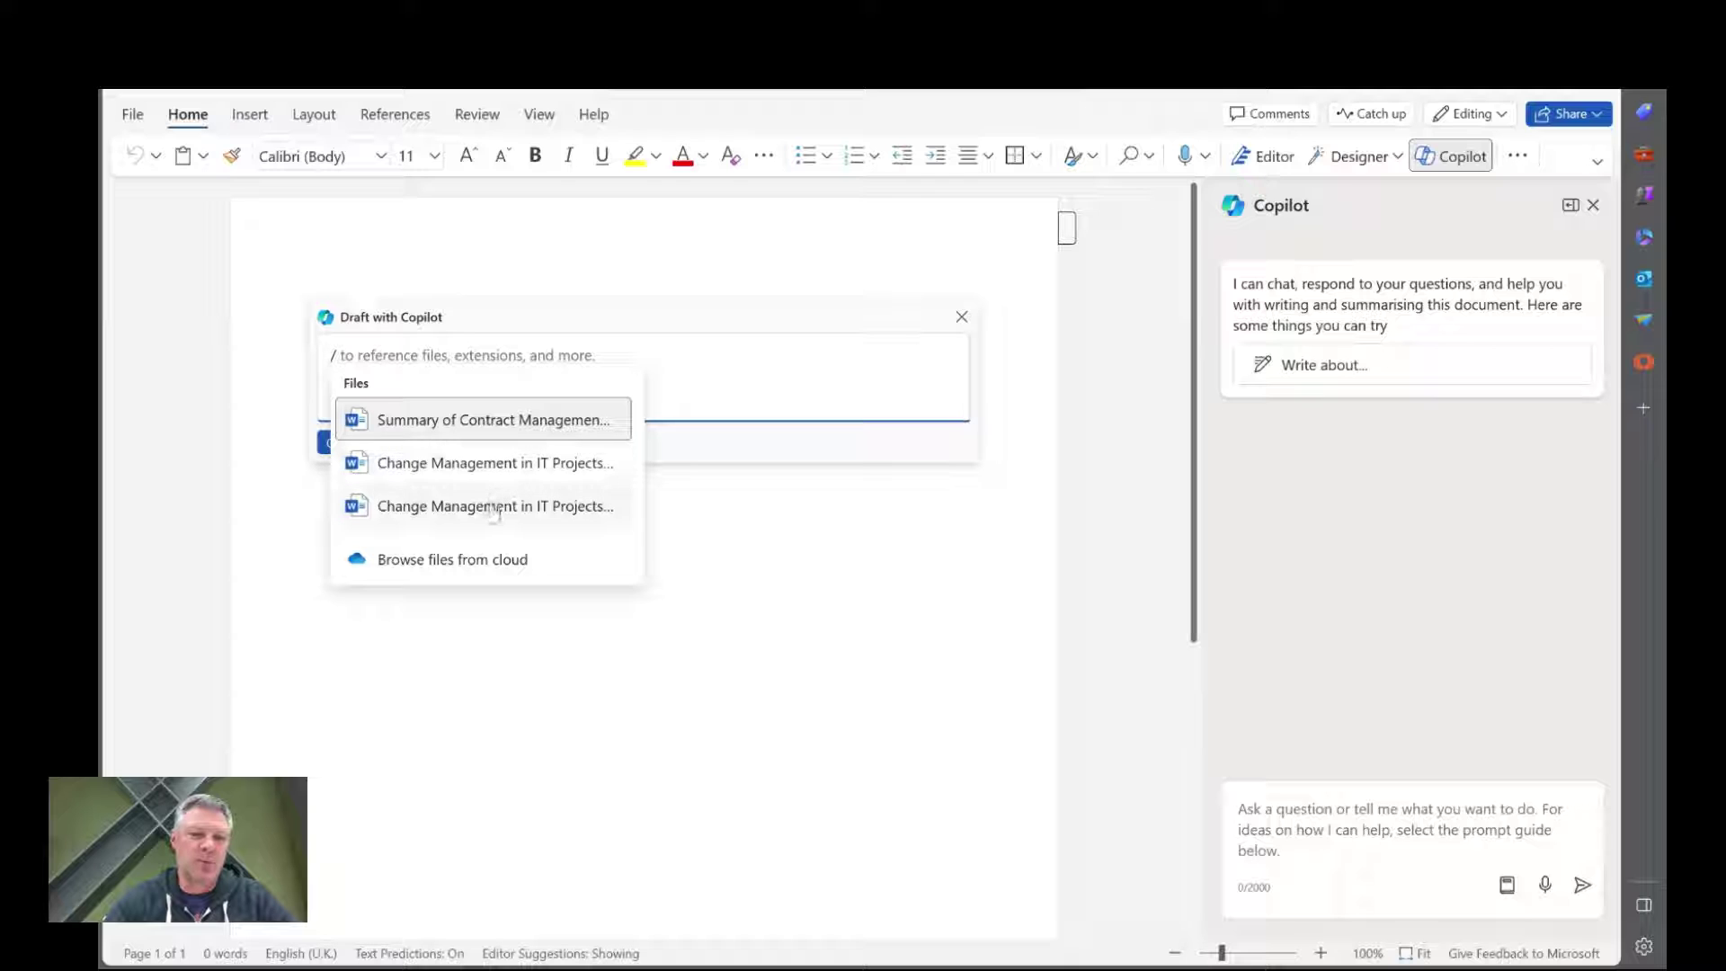
click(438, 560)
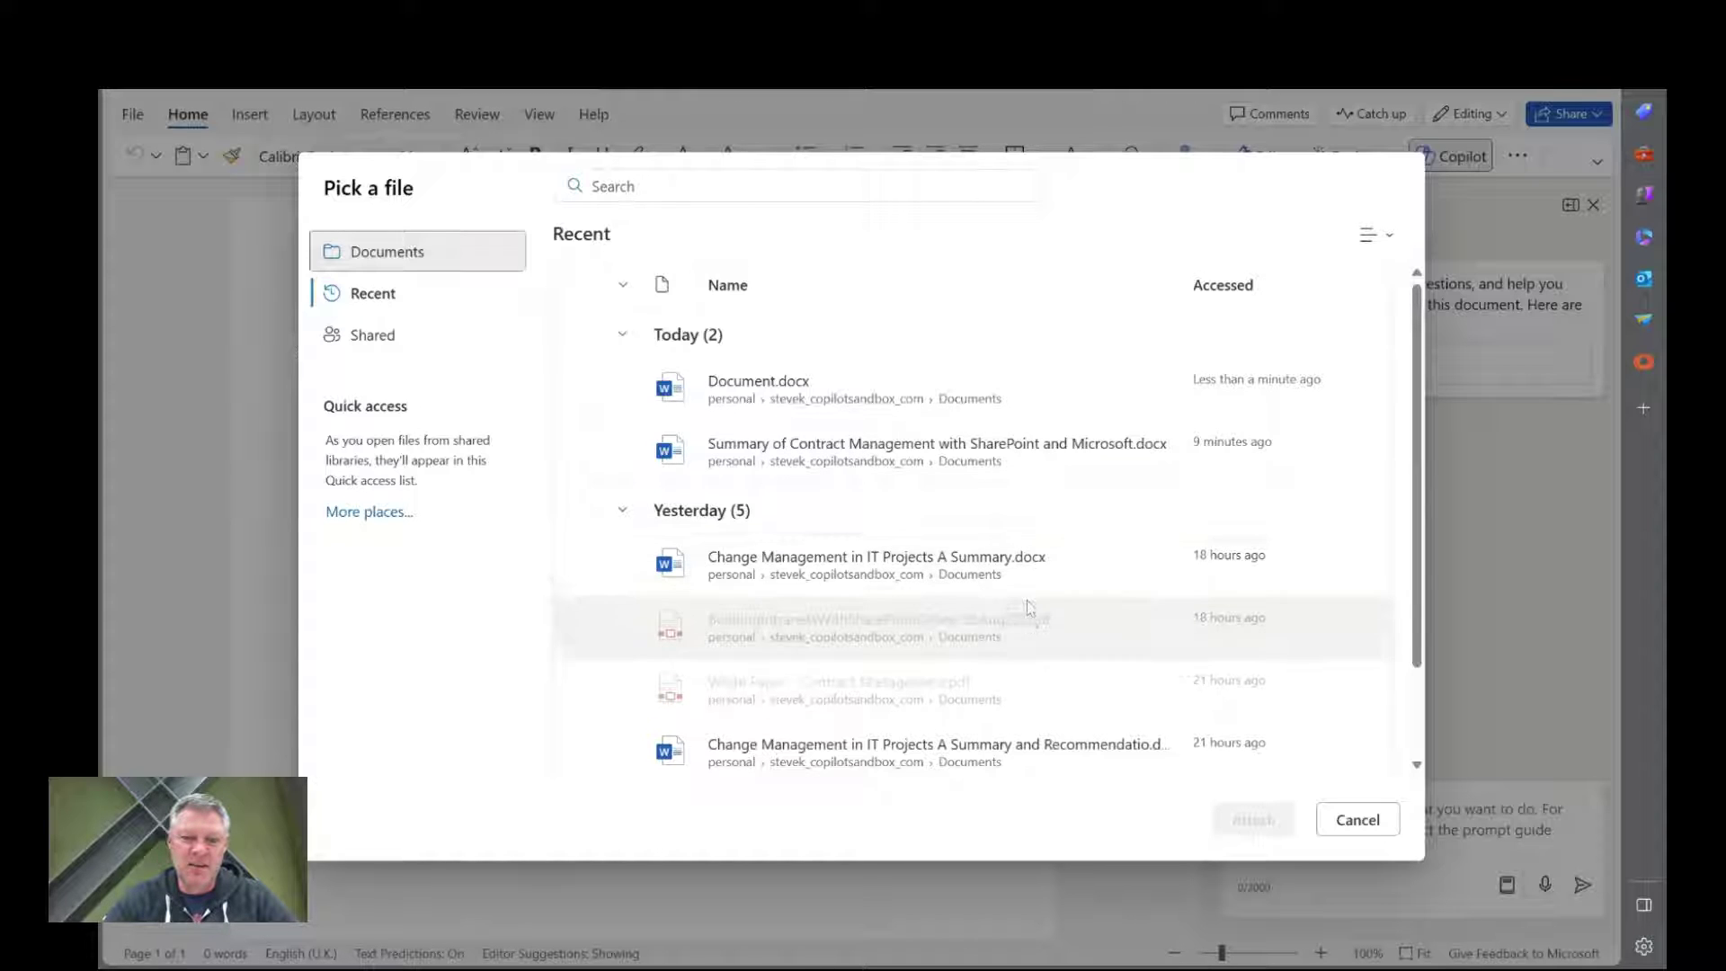
scroll(1027, 605, down, 2)
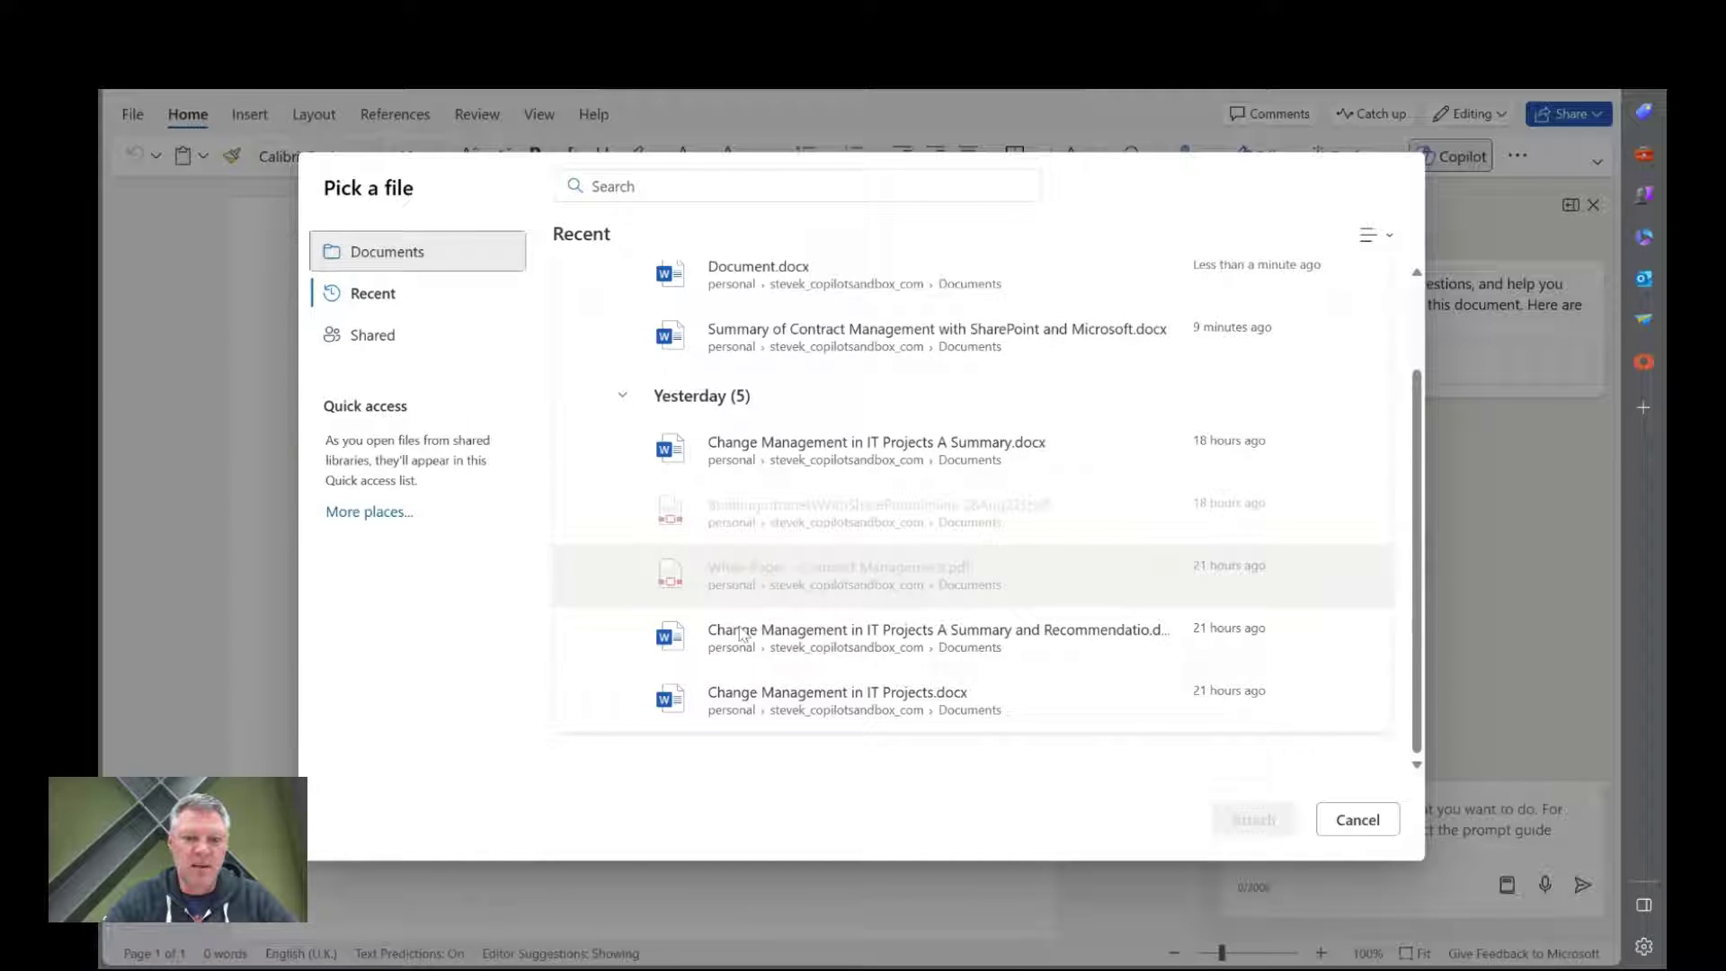
click(782, 702)
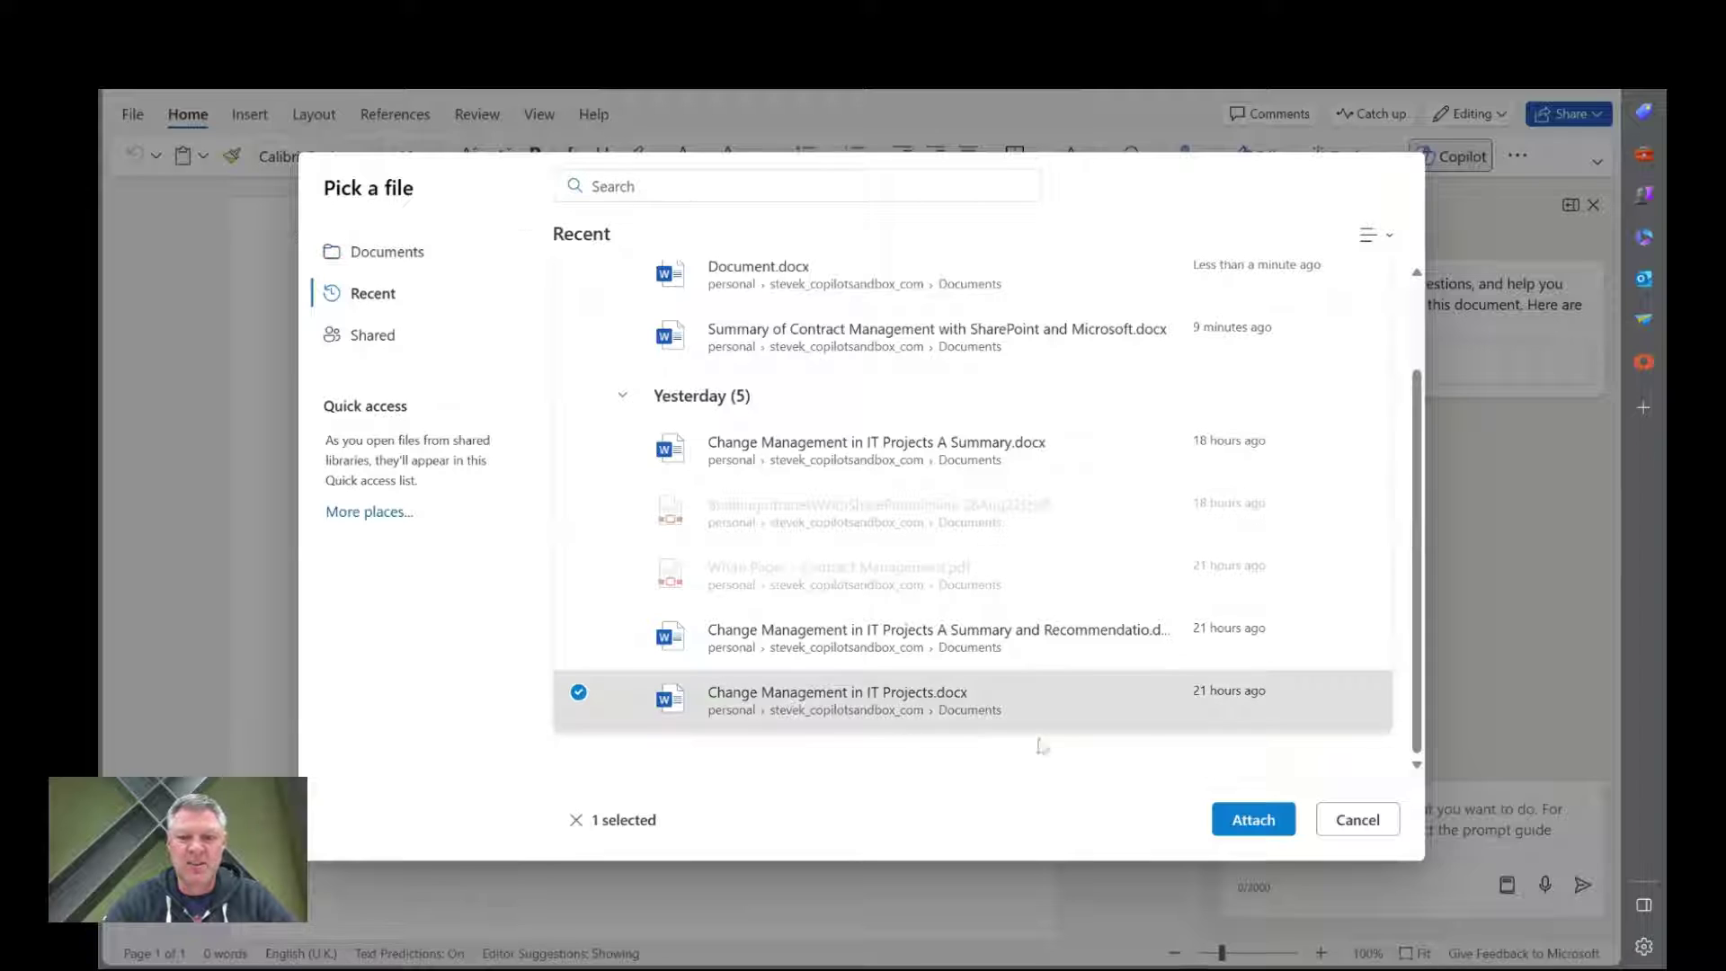
click(1252, 817)
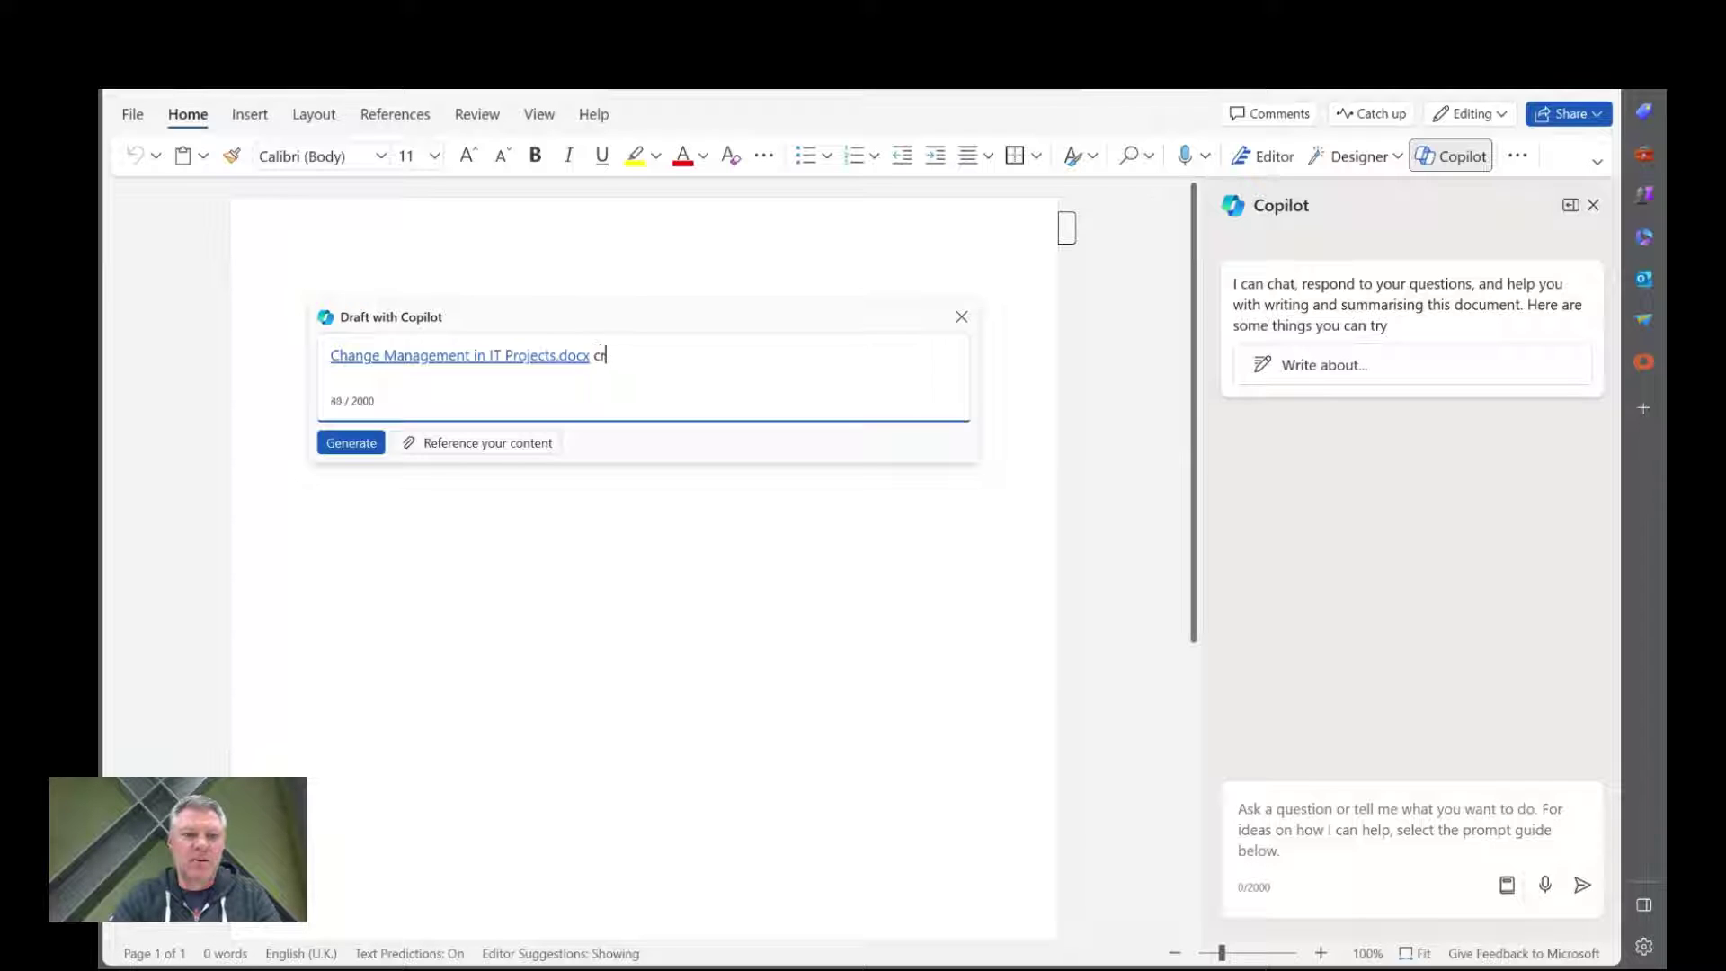
Generate the draft from the referenced file with the instruction "create an executive summary"
text(create an exec)
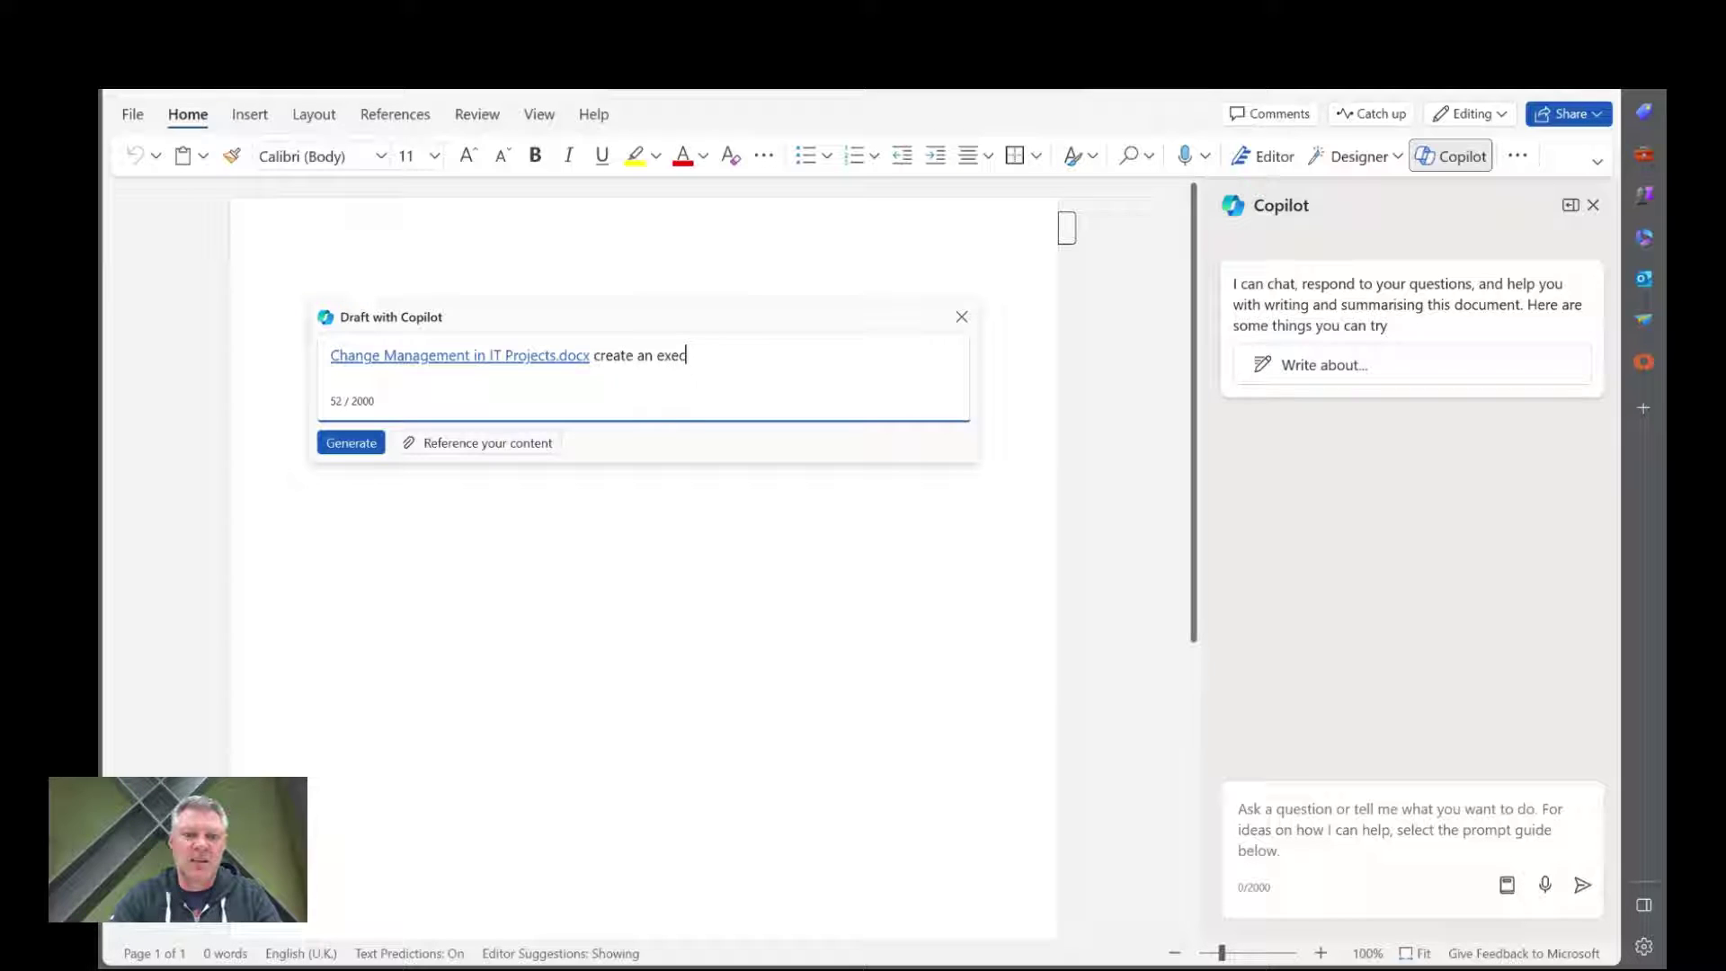
text(utive summary)
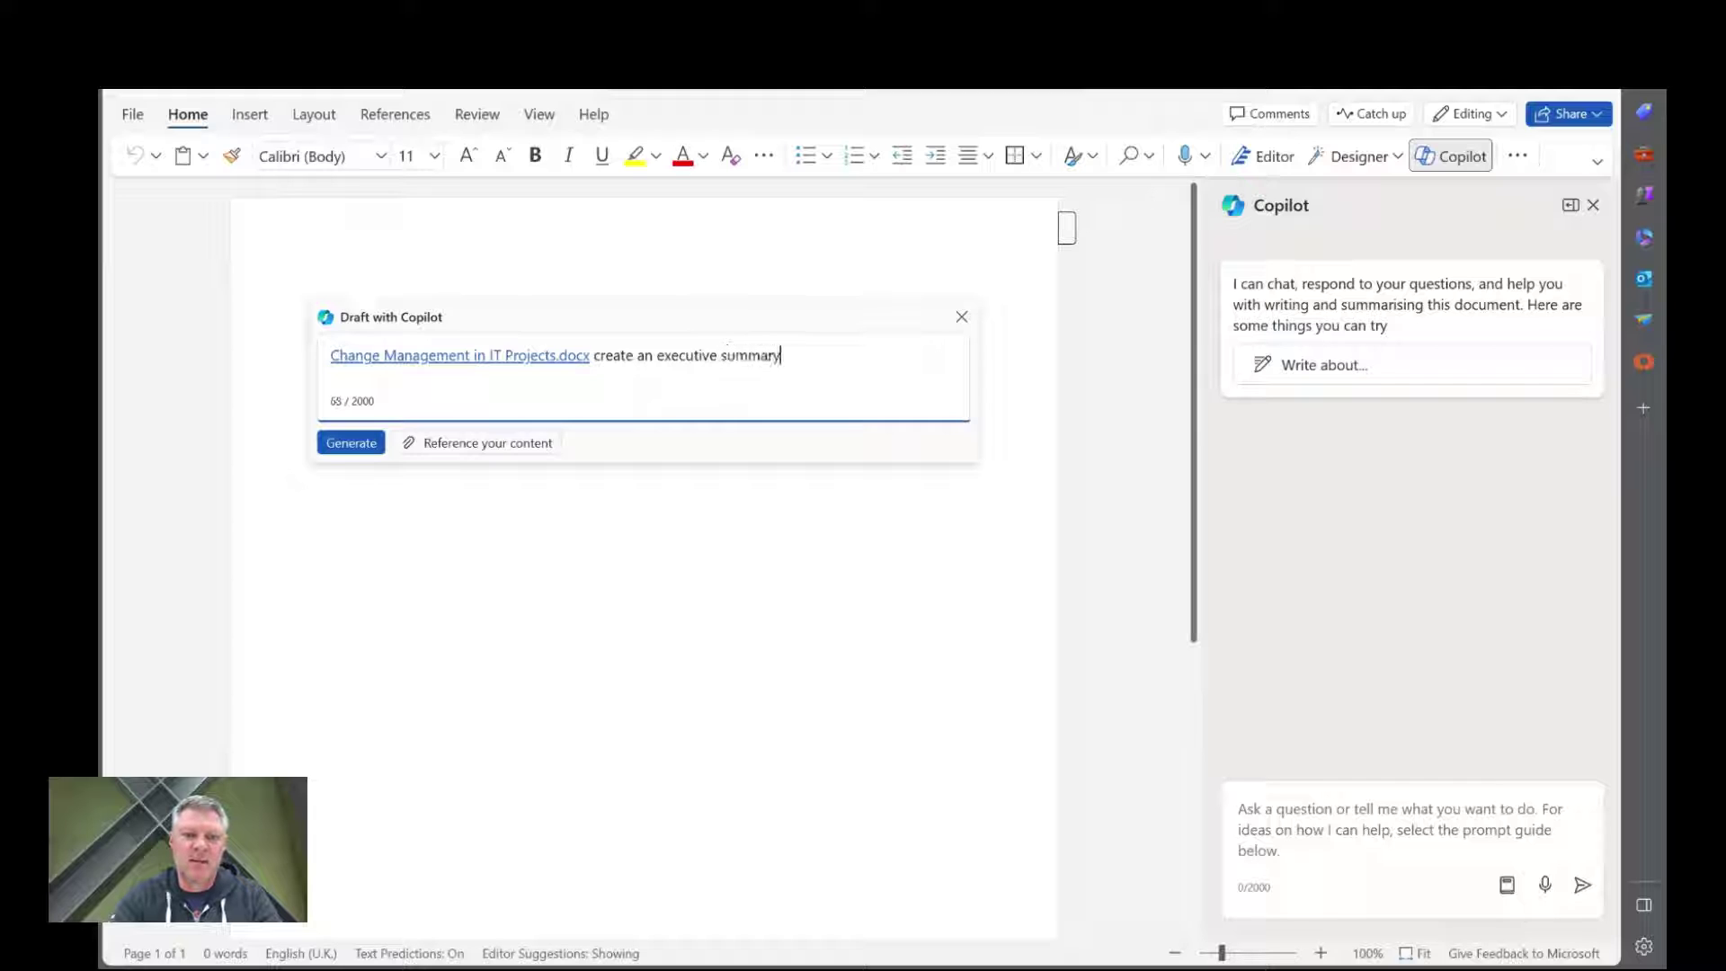
click(351, 442)
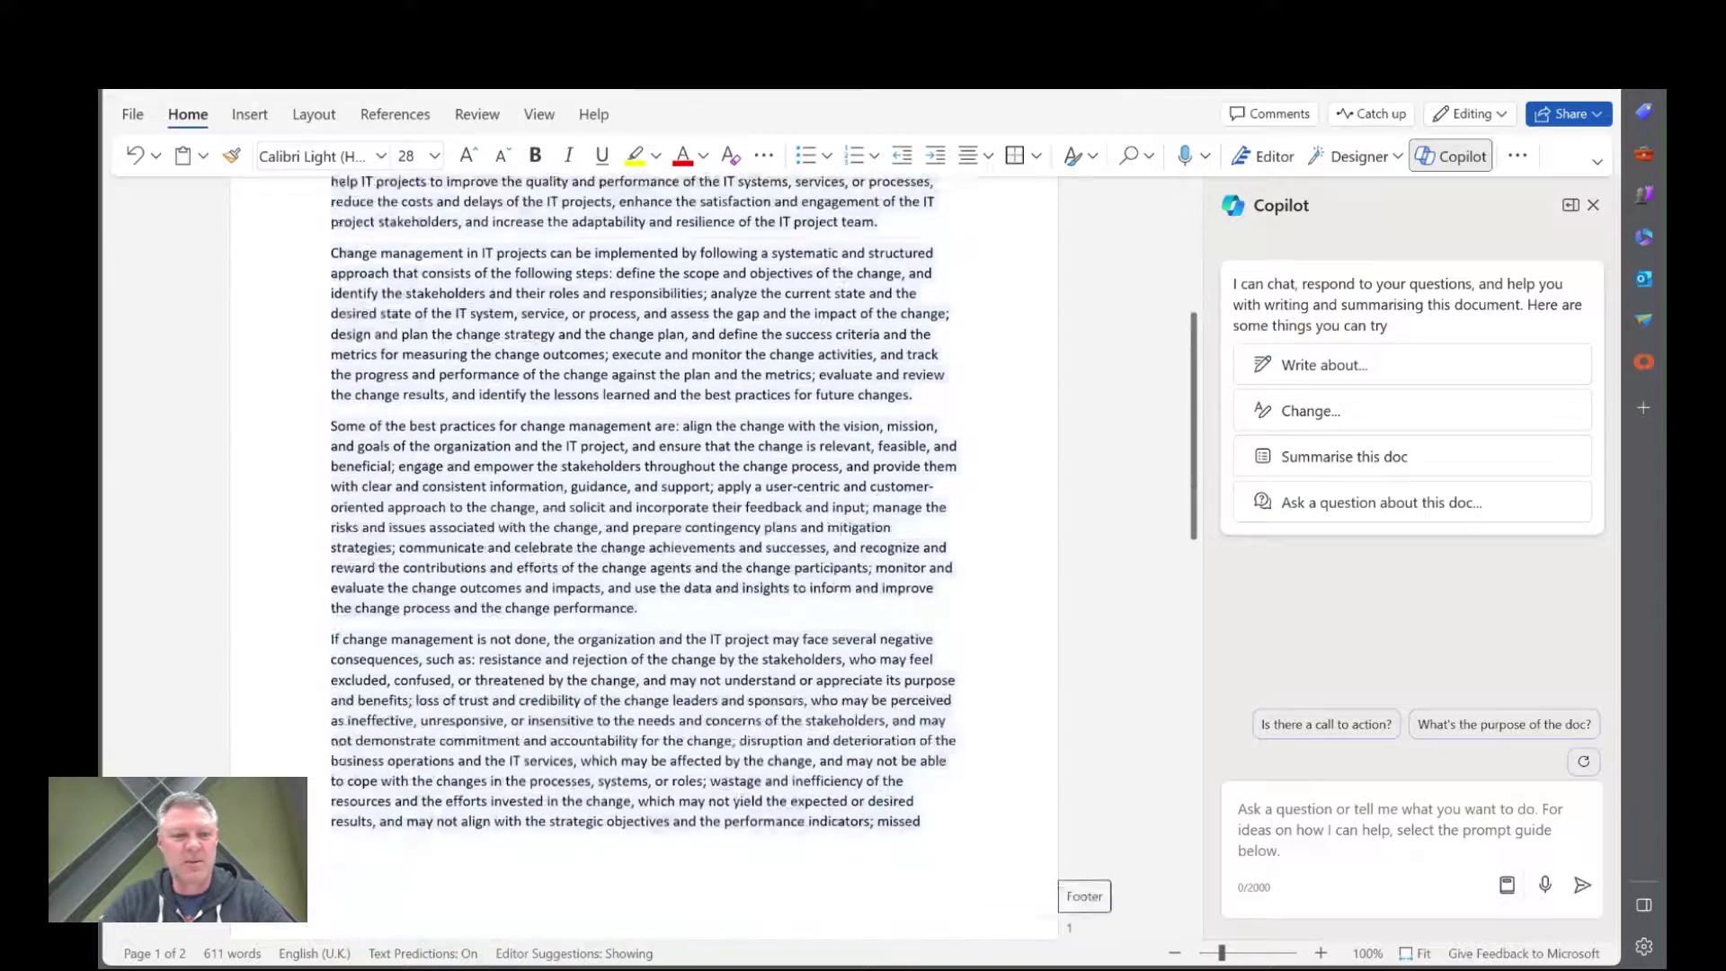
Ask Copilot the suggested question "Is there a call to action?" about the generated executive summary
scroll(652, 555, up, 10)
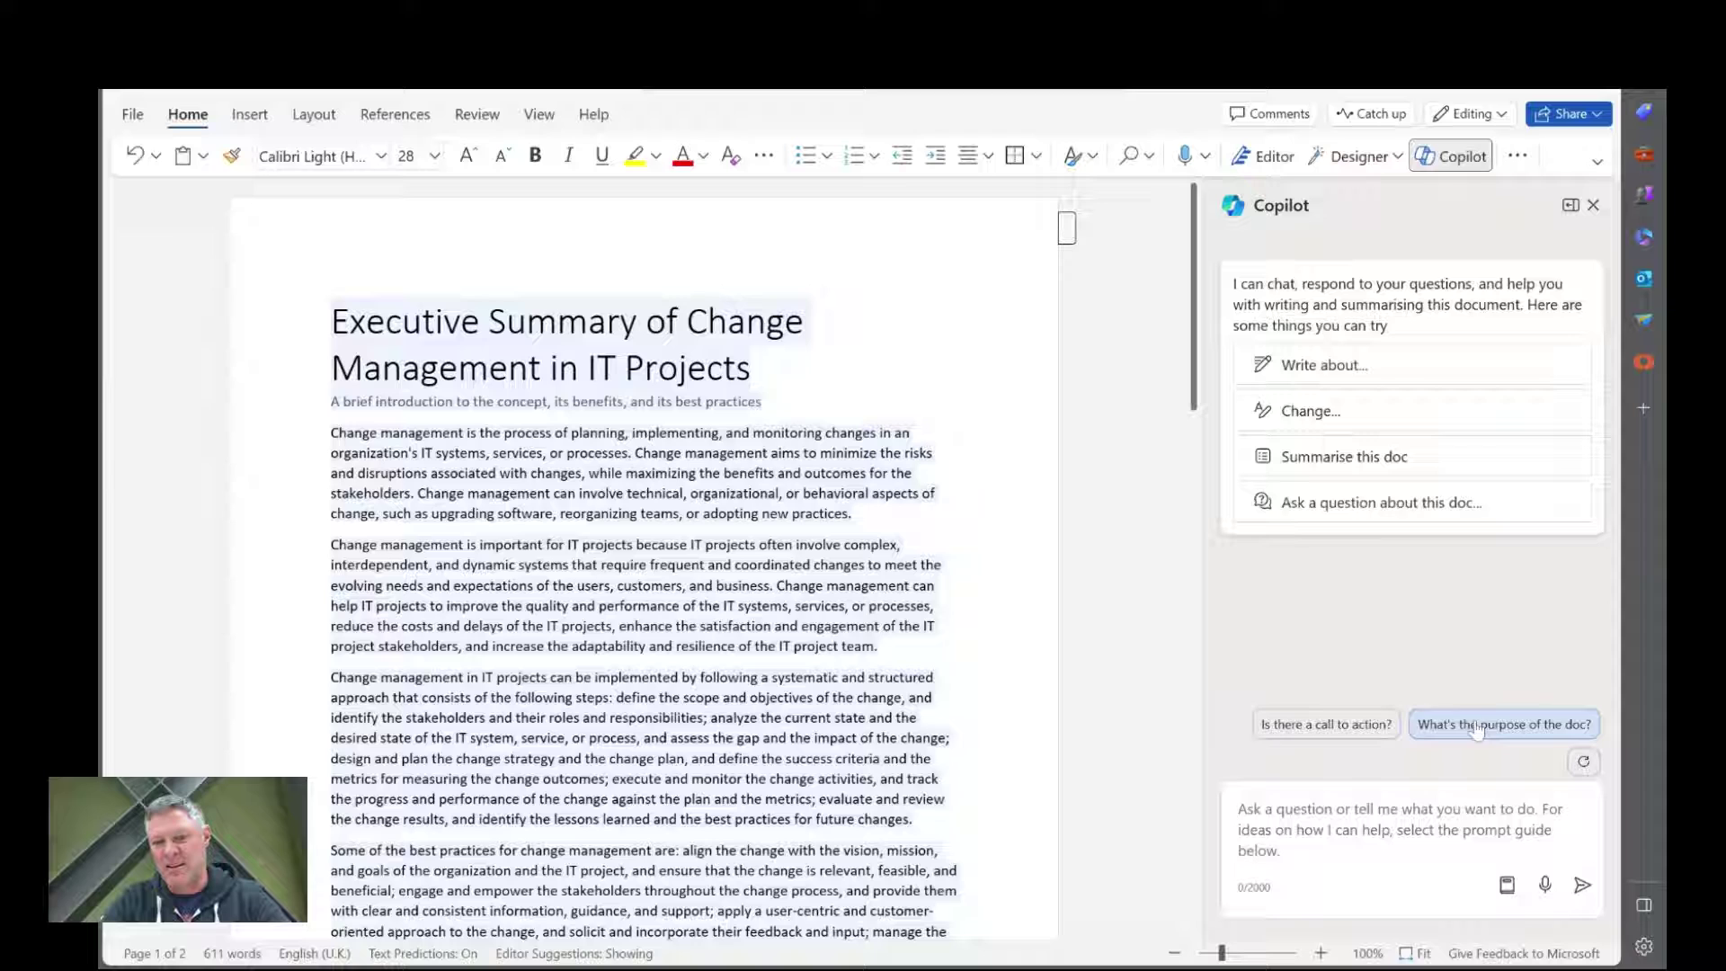
click(1377, 728)
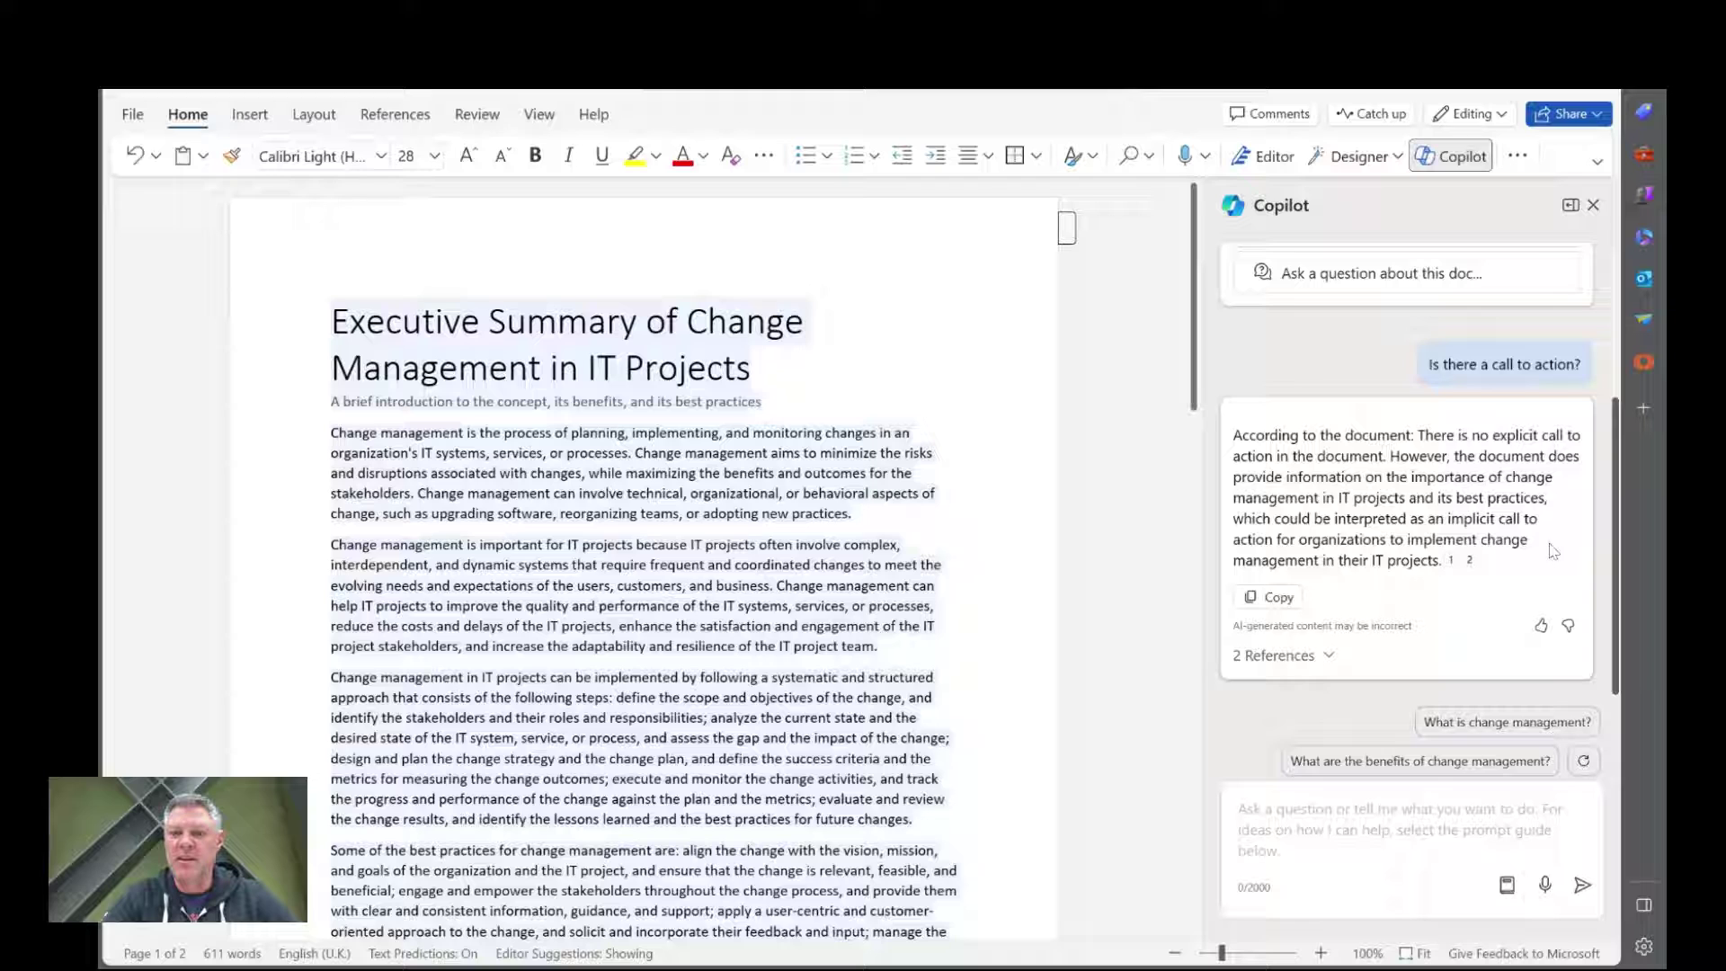
mouse_move(1453, 563)
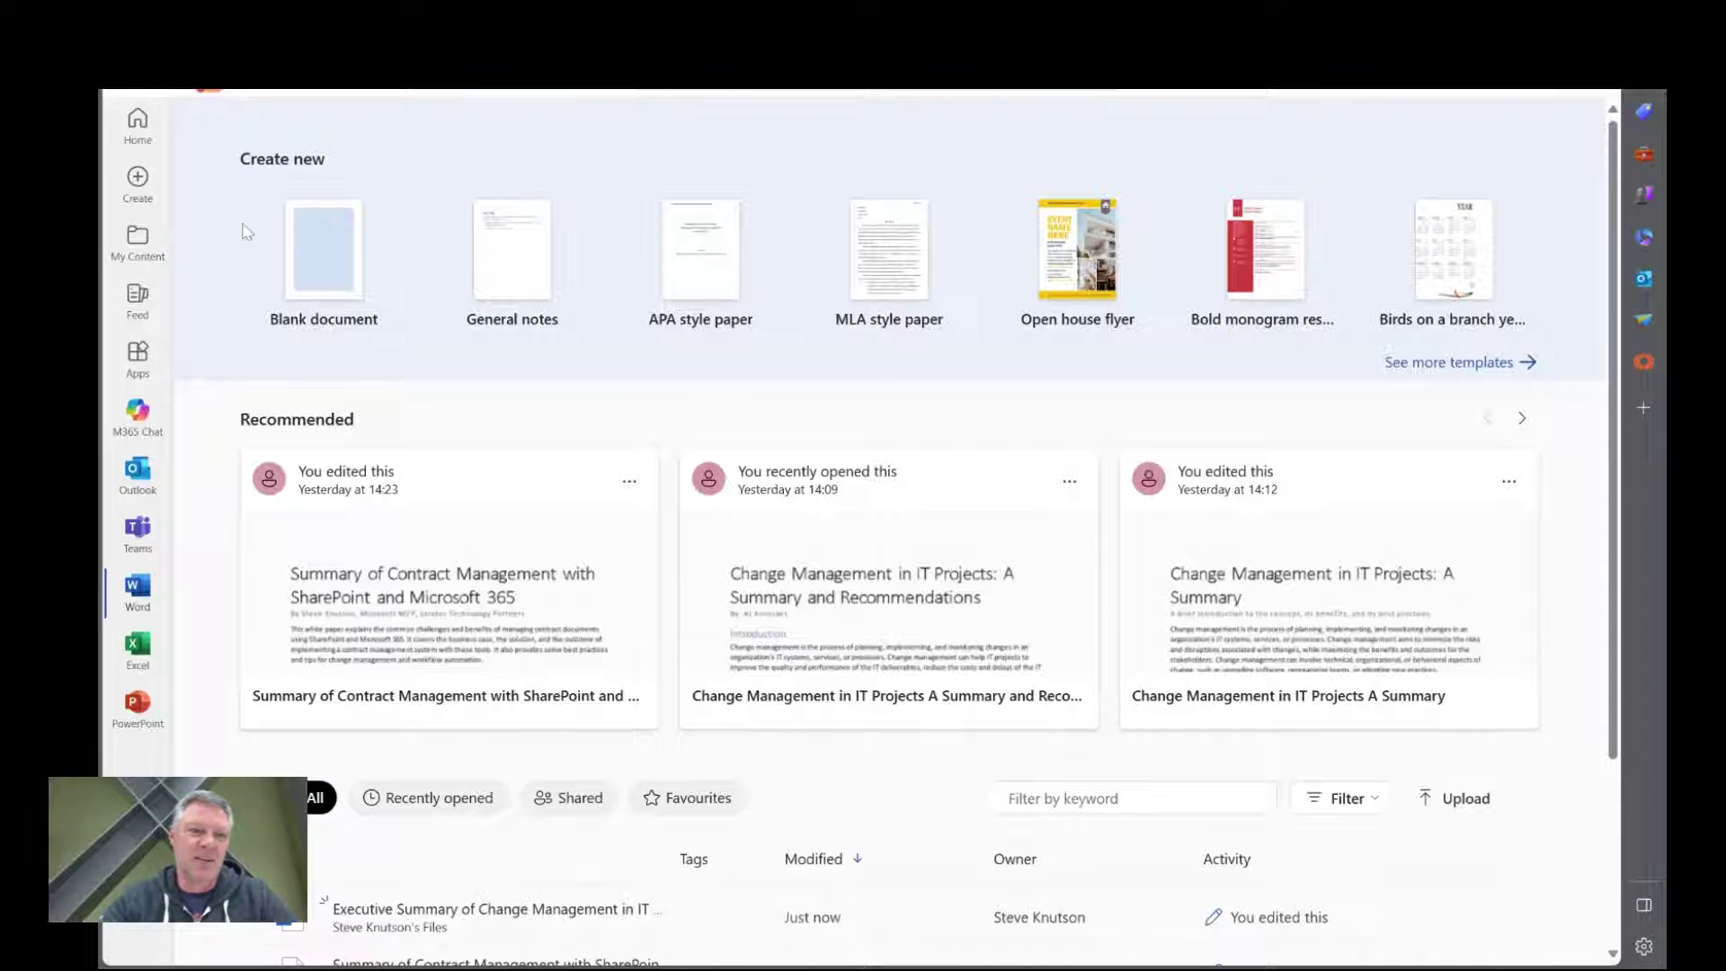
Switch to Microsoft 365 Chat and reference the file BuildingIntranetsWithSharePointOnline 28Aug22).pdf in a new prompt
click(144, 418)
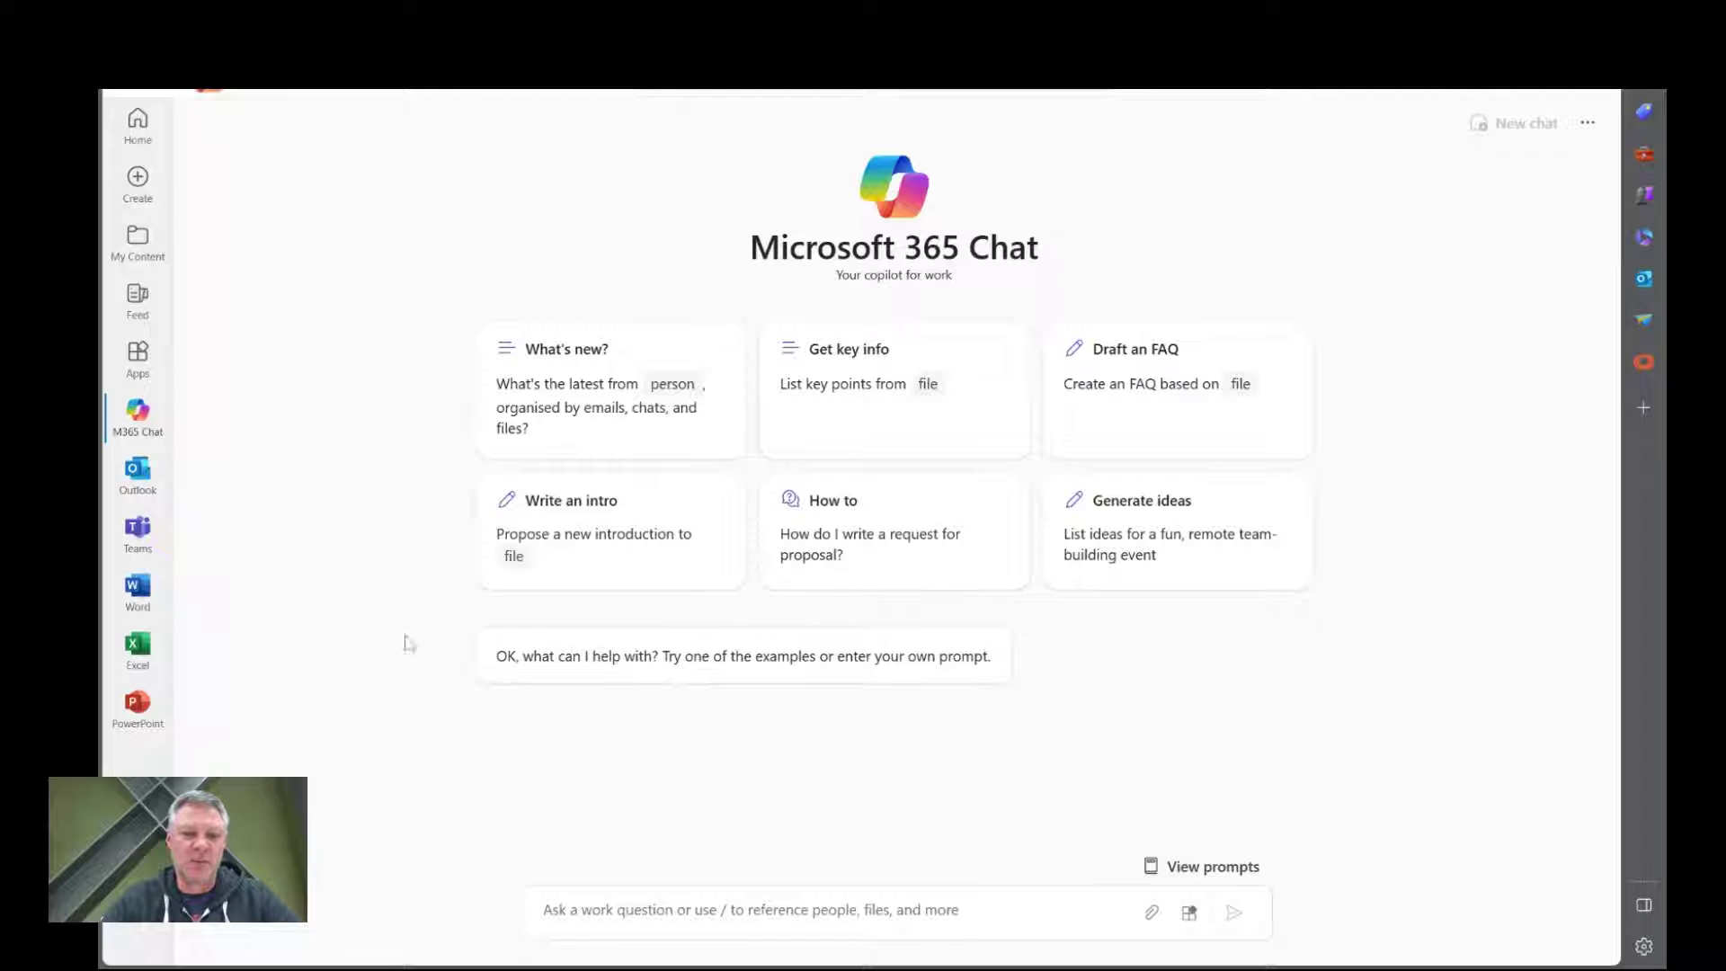
click(1151, 913)
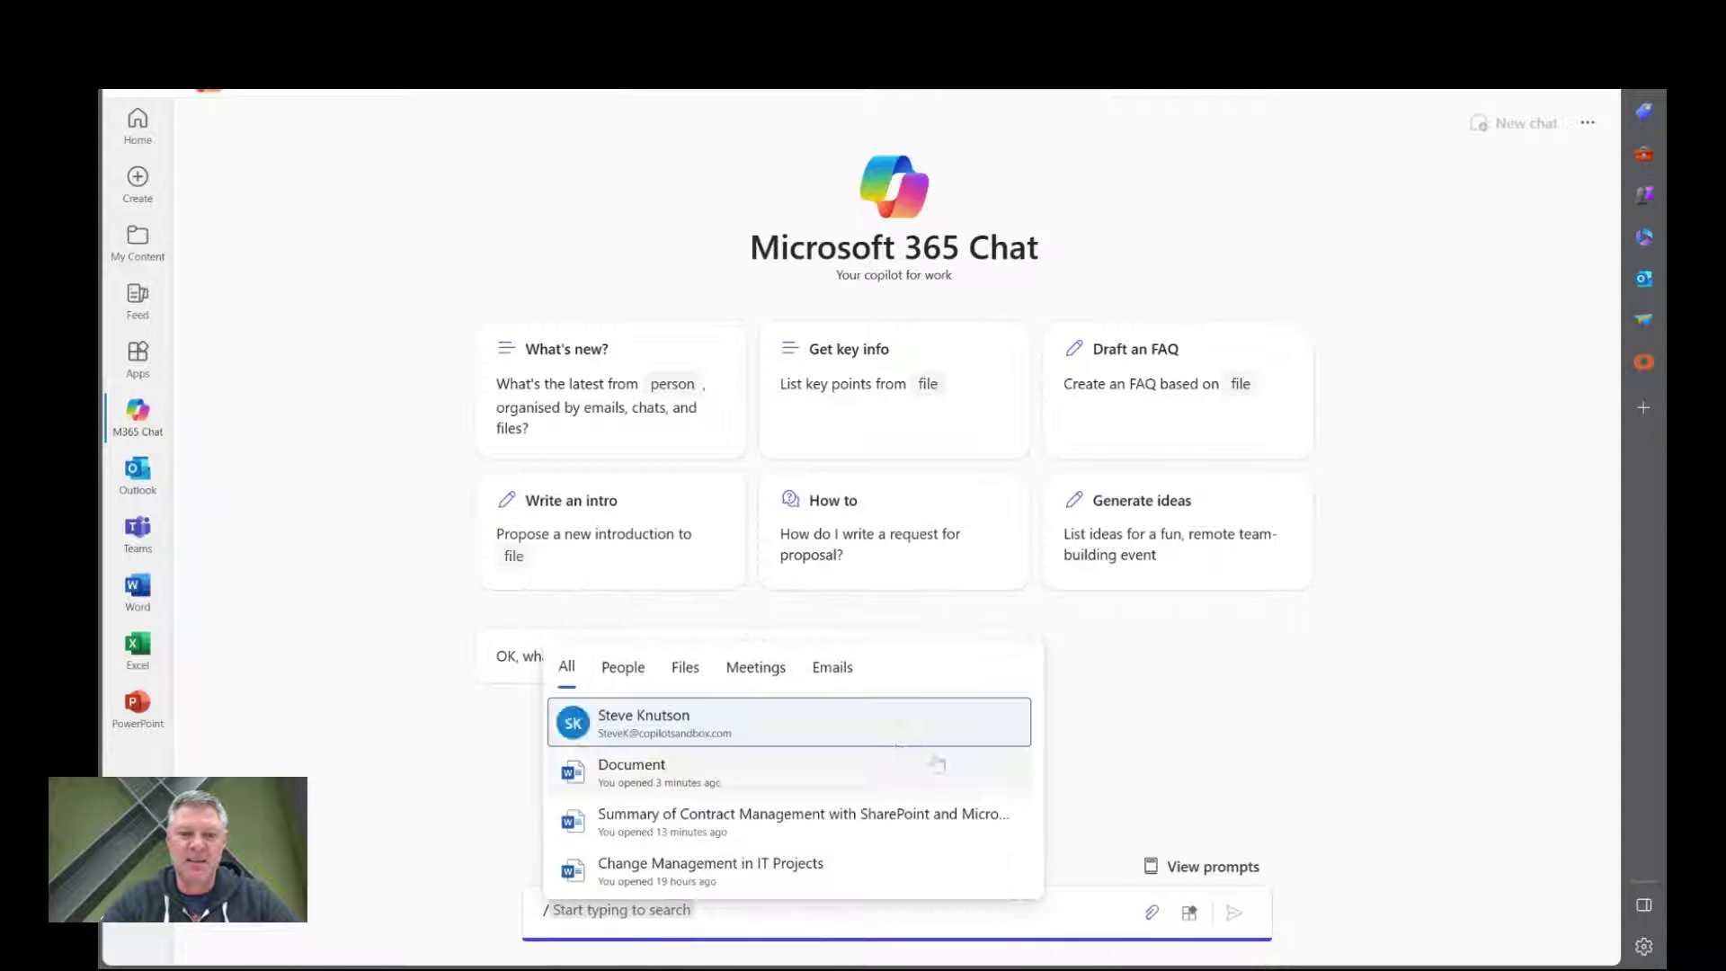
click(683, 670)
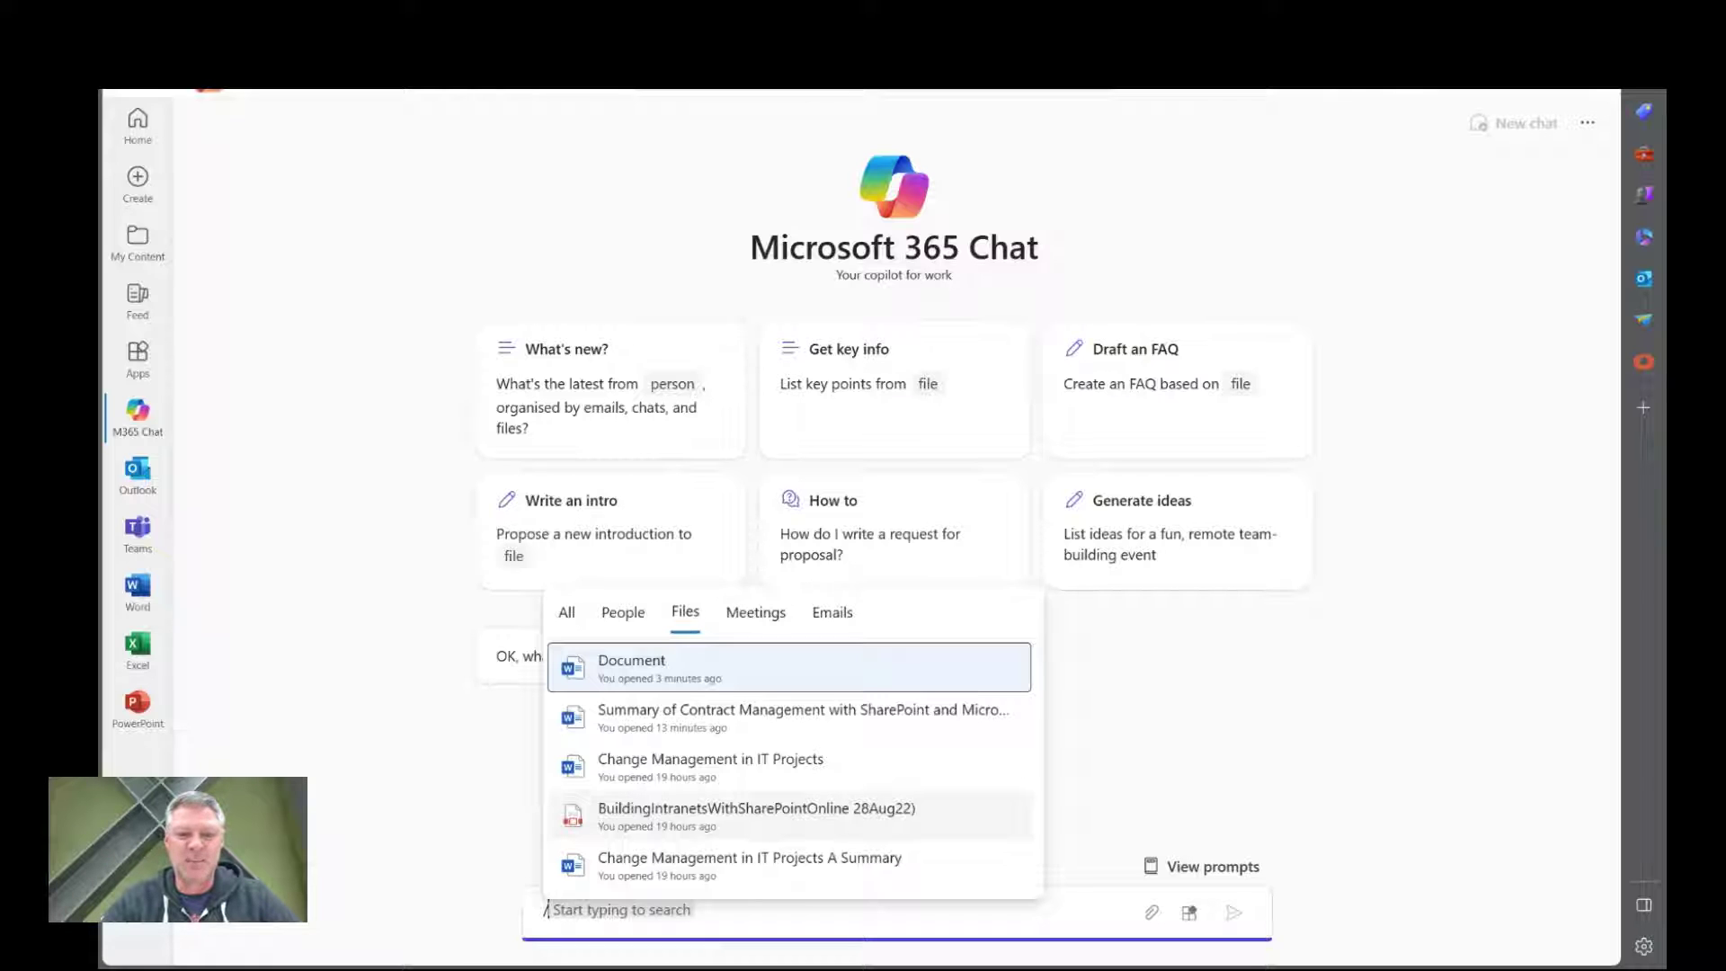
click(683, 813)
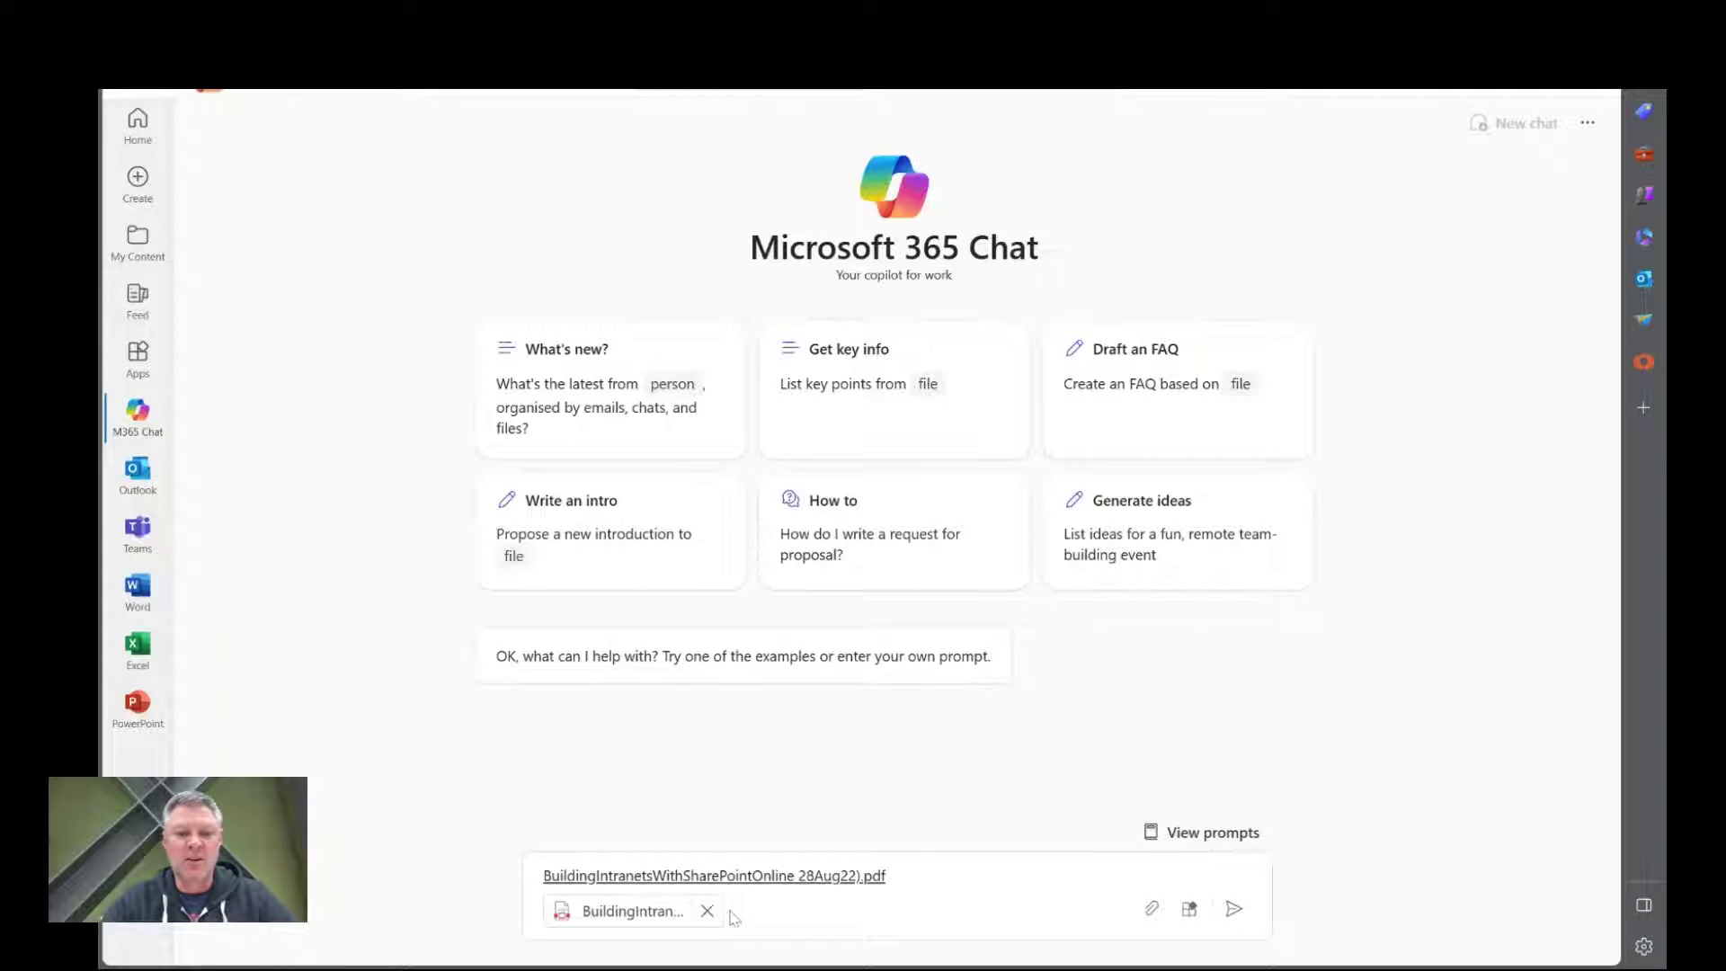
Complete the prompt after the file reference with "tell me 5 best practices for creating an engaging Intranet?" and send it
click(868, 894)
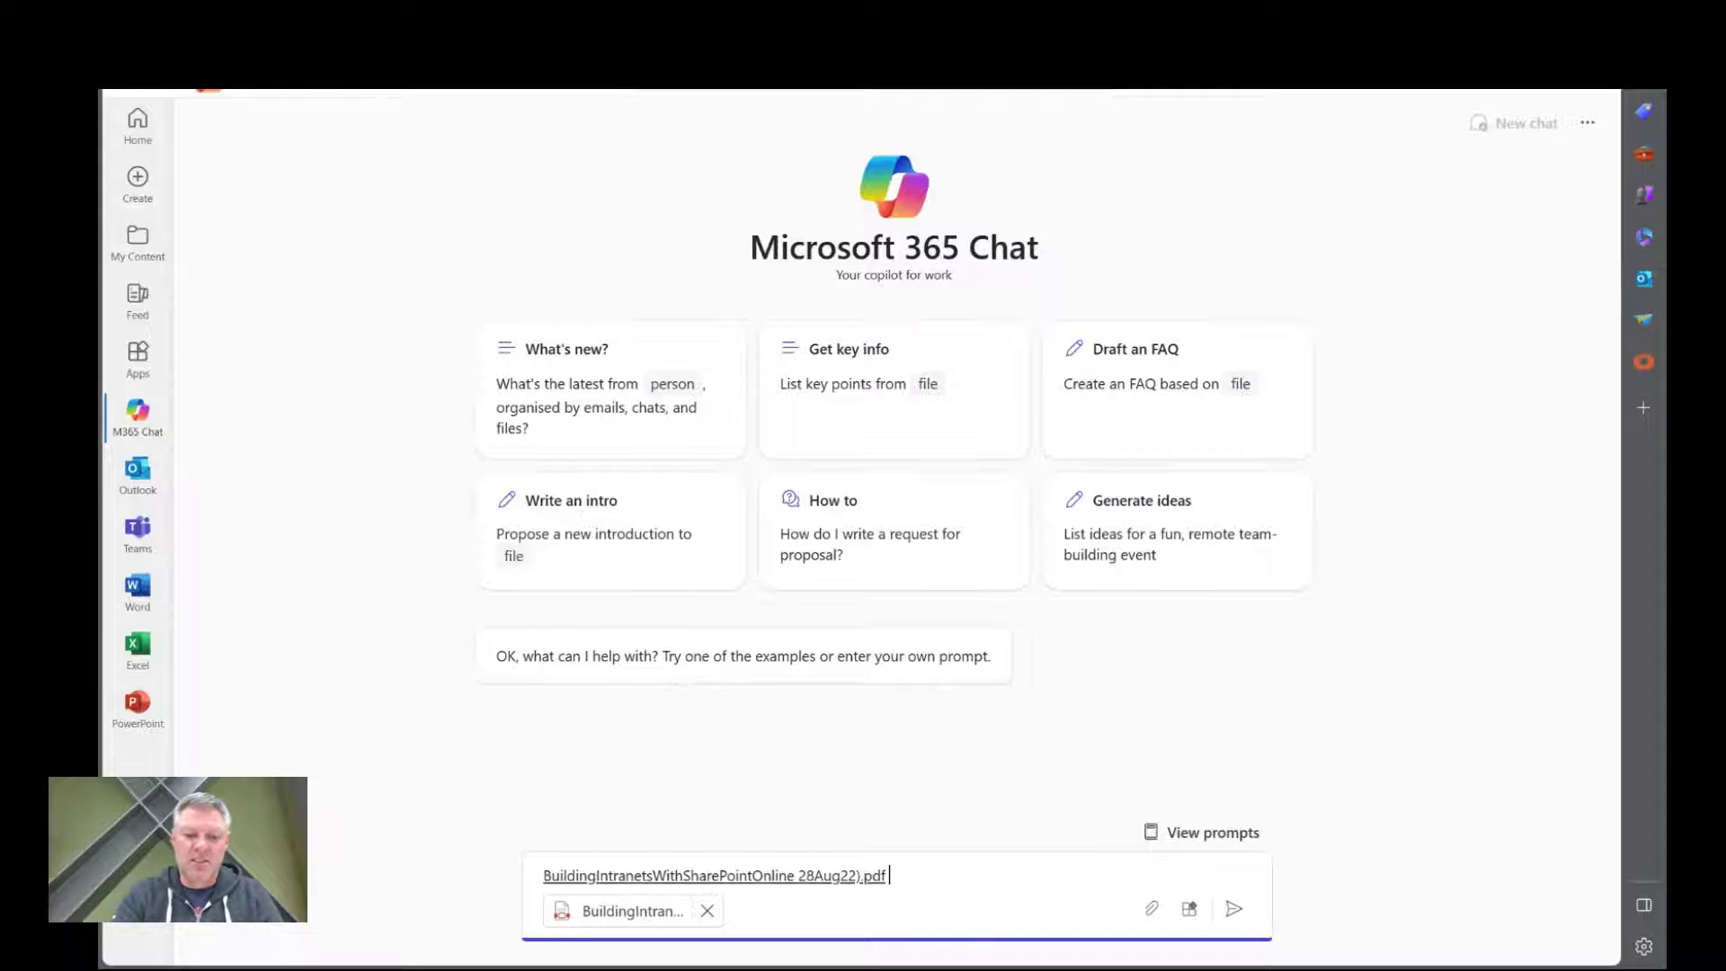
text(tell me )
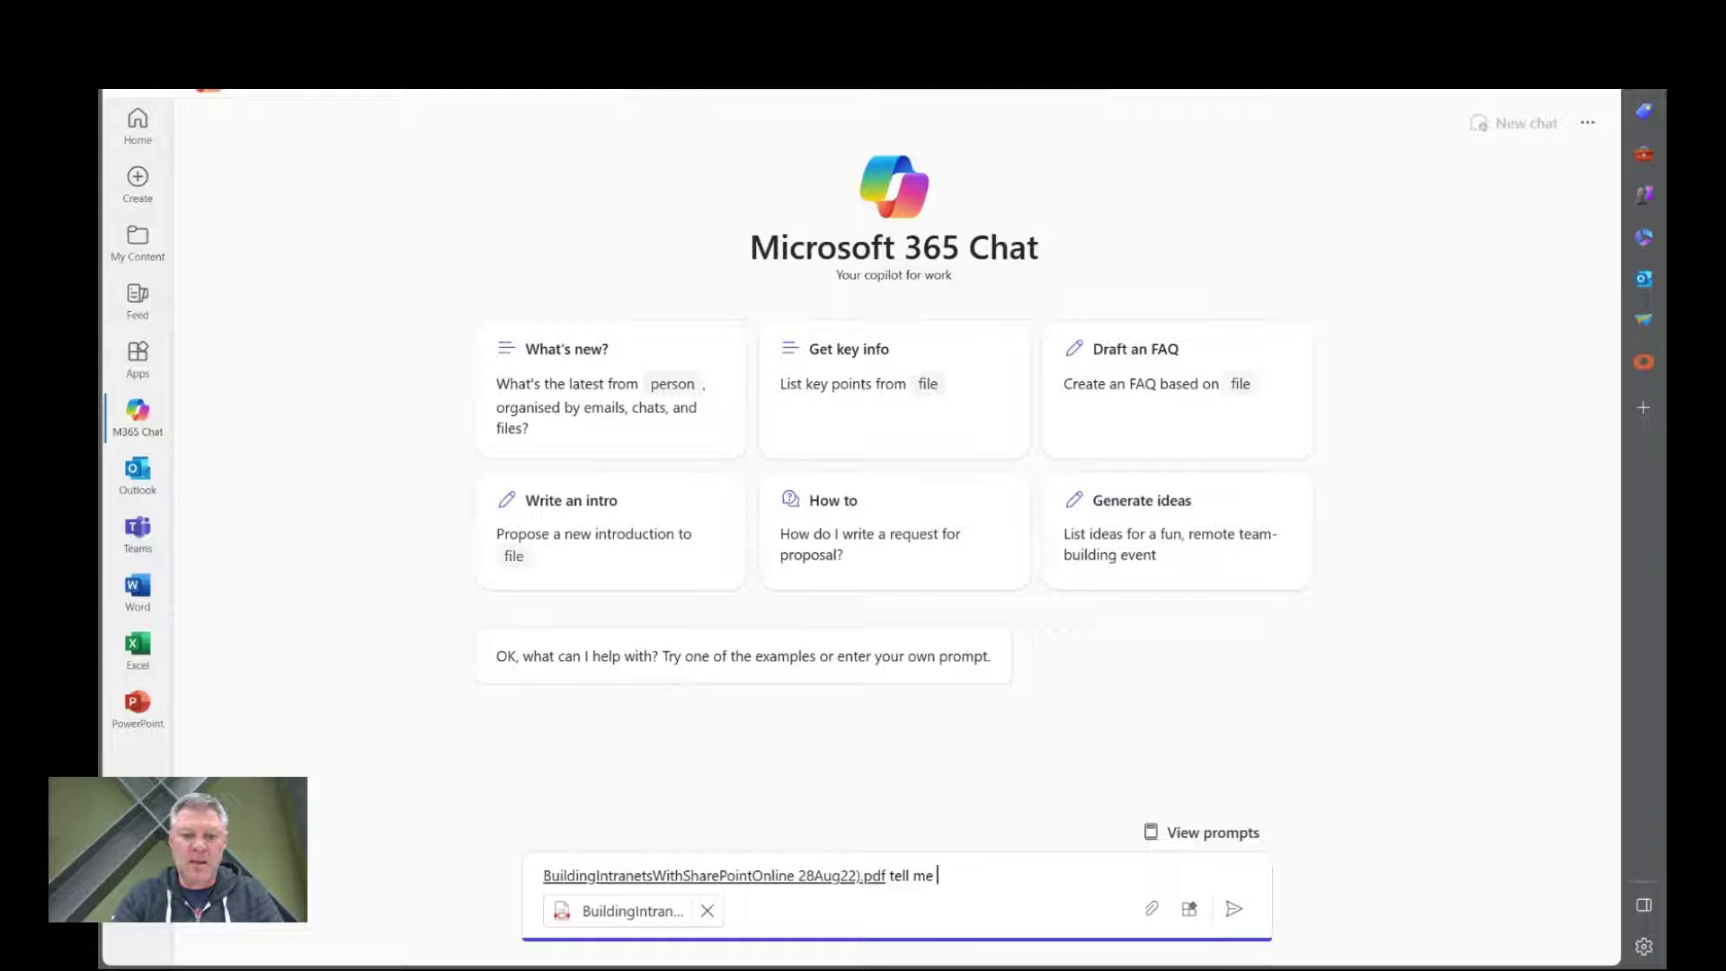
text(5 be)
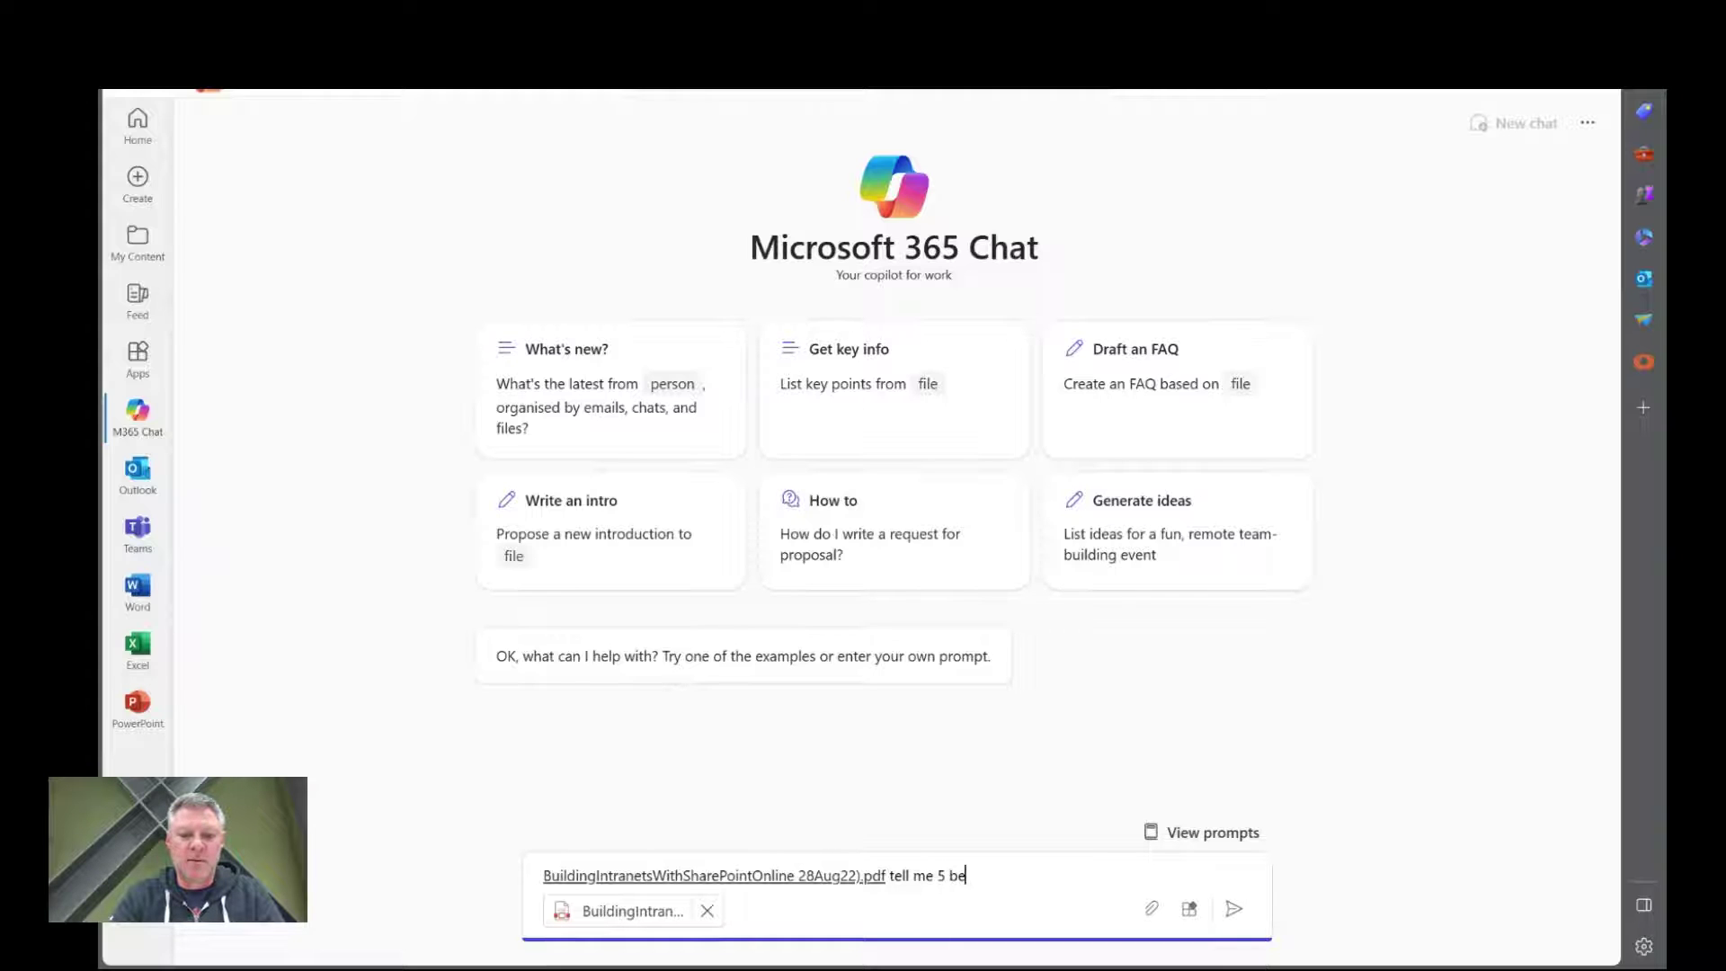
text(st practic)
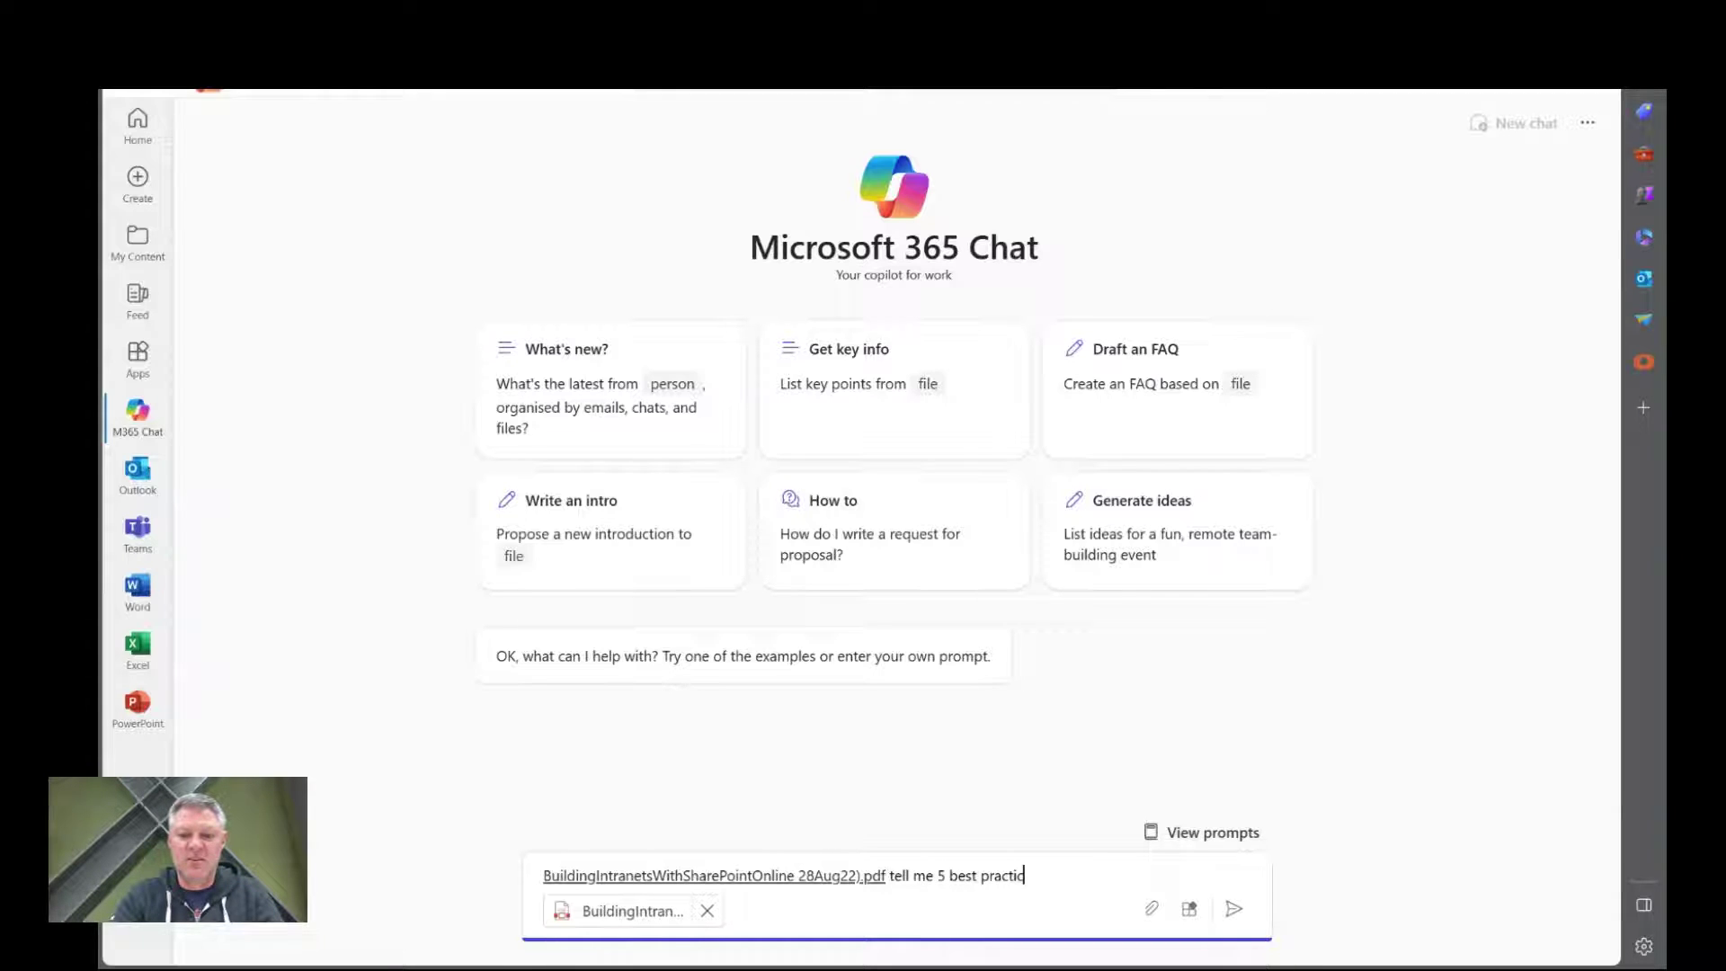
text(es for )
text(getting)
key(BackSpace)
key(BackSpace)
key(BackSpace)
key(BackSpace)
text(creating )
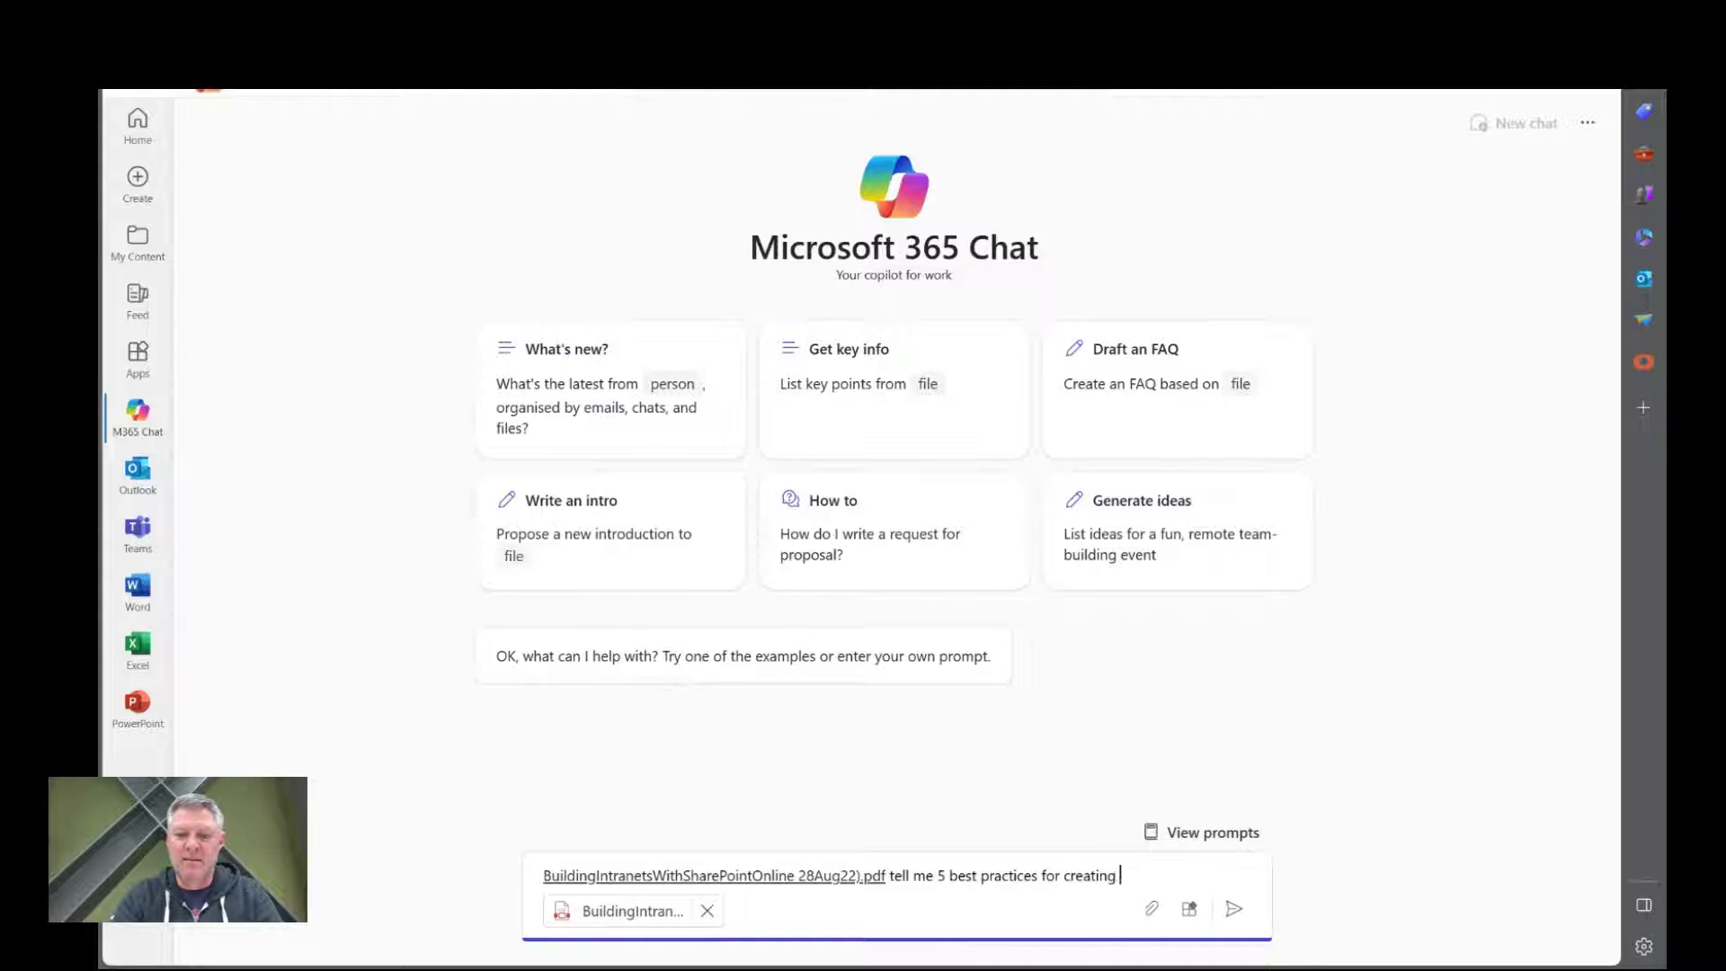
text(an engaging Int)
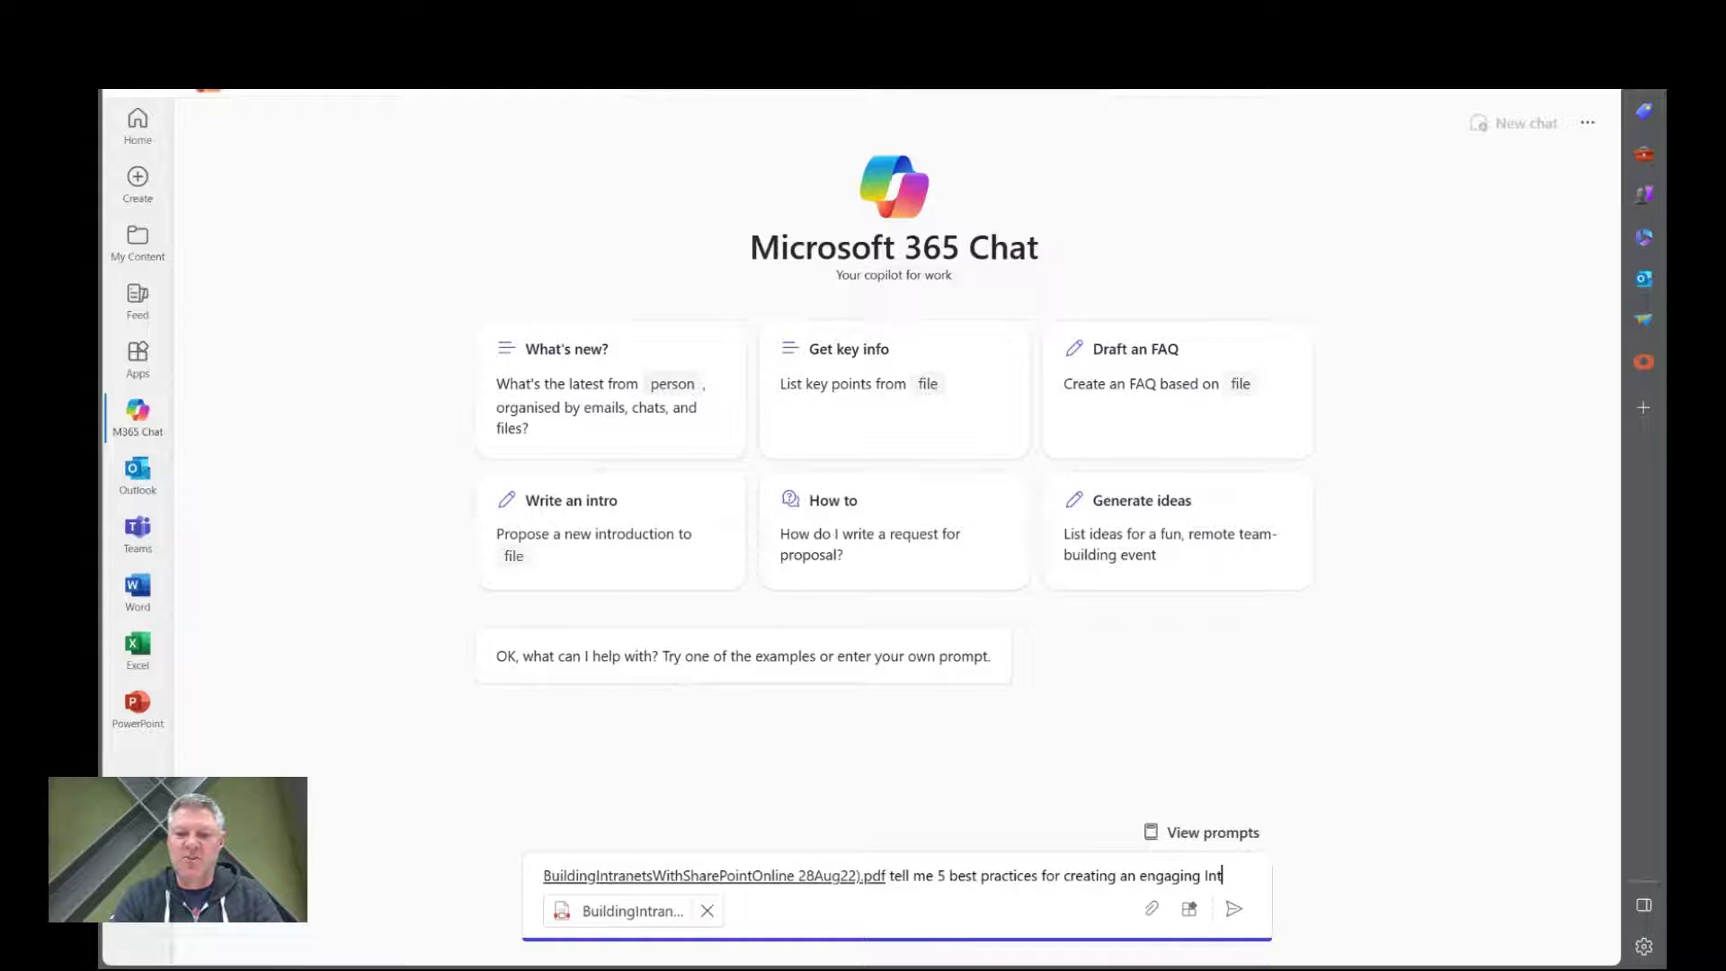
text(ranet?)
key(Return)
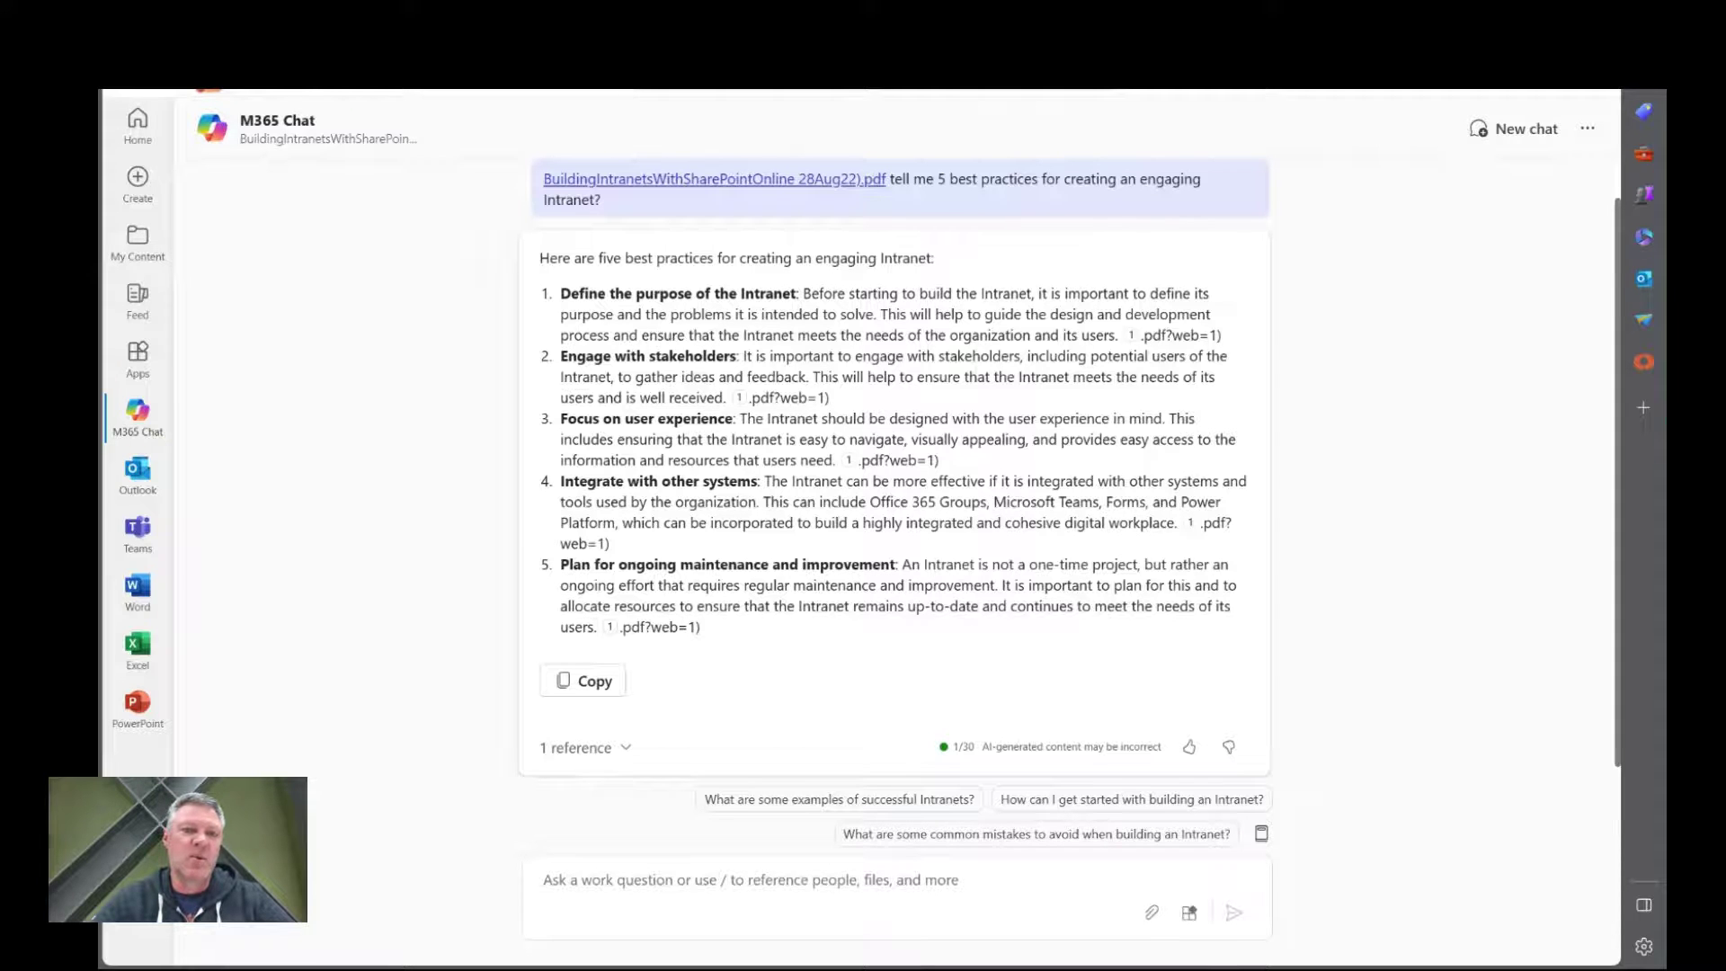
scroll(352, 346, up, 1)
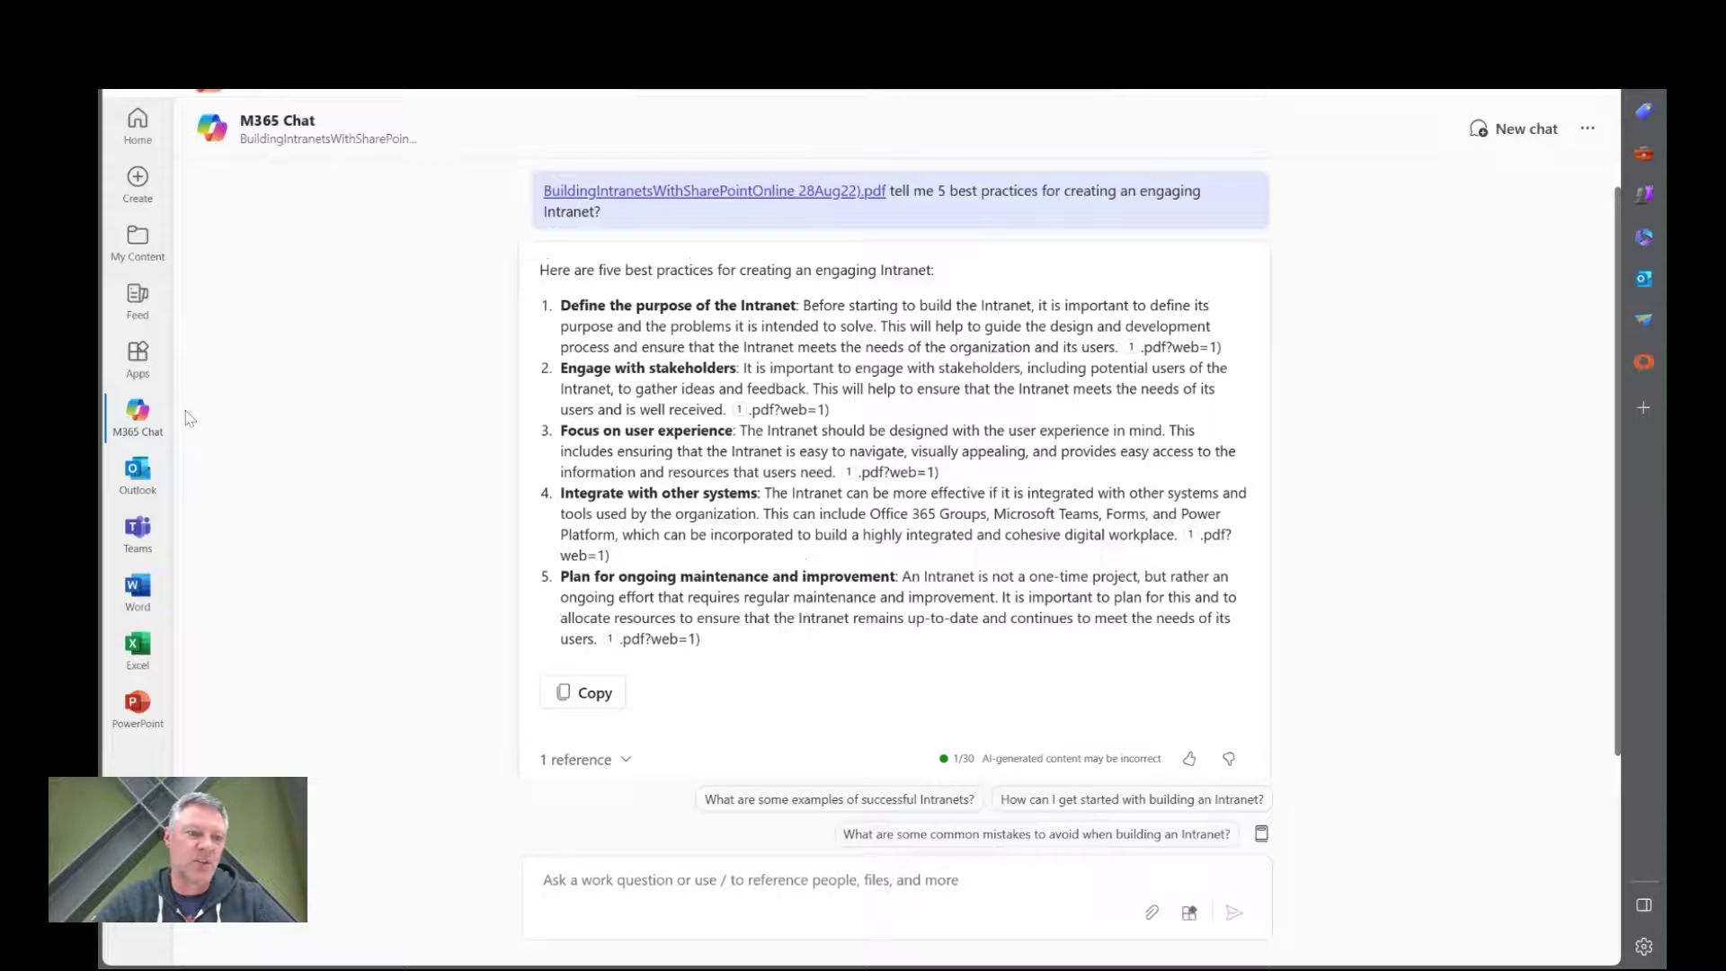
right_click(155, 412)
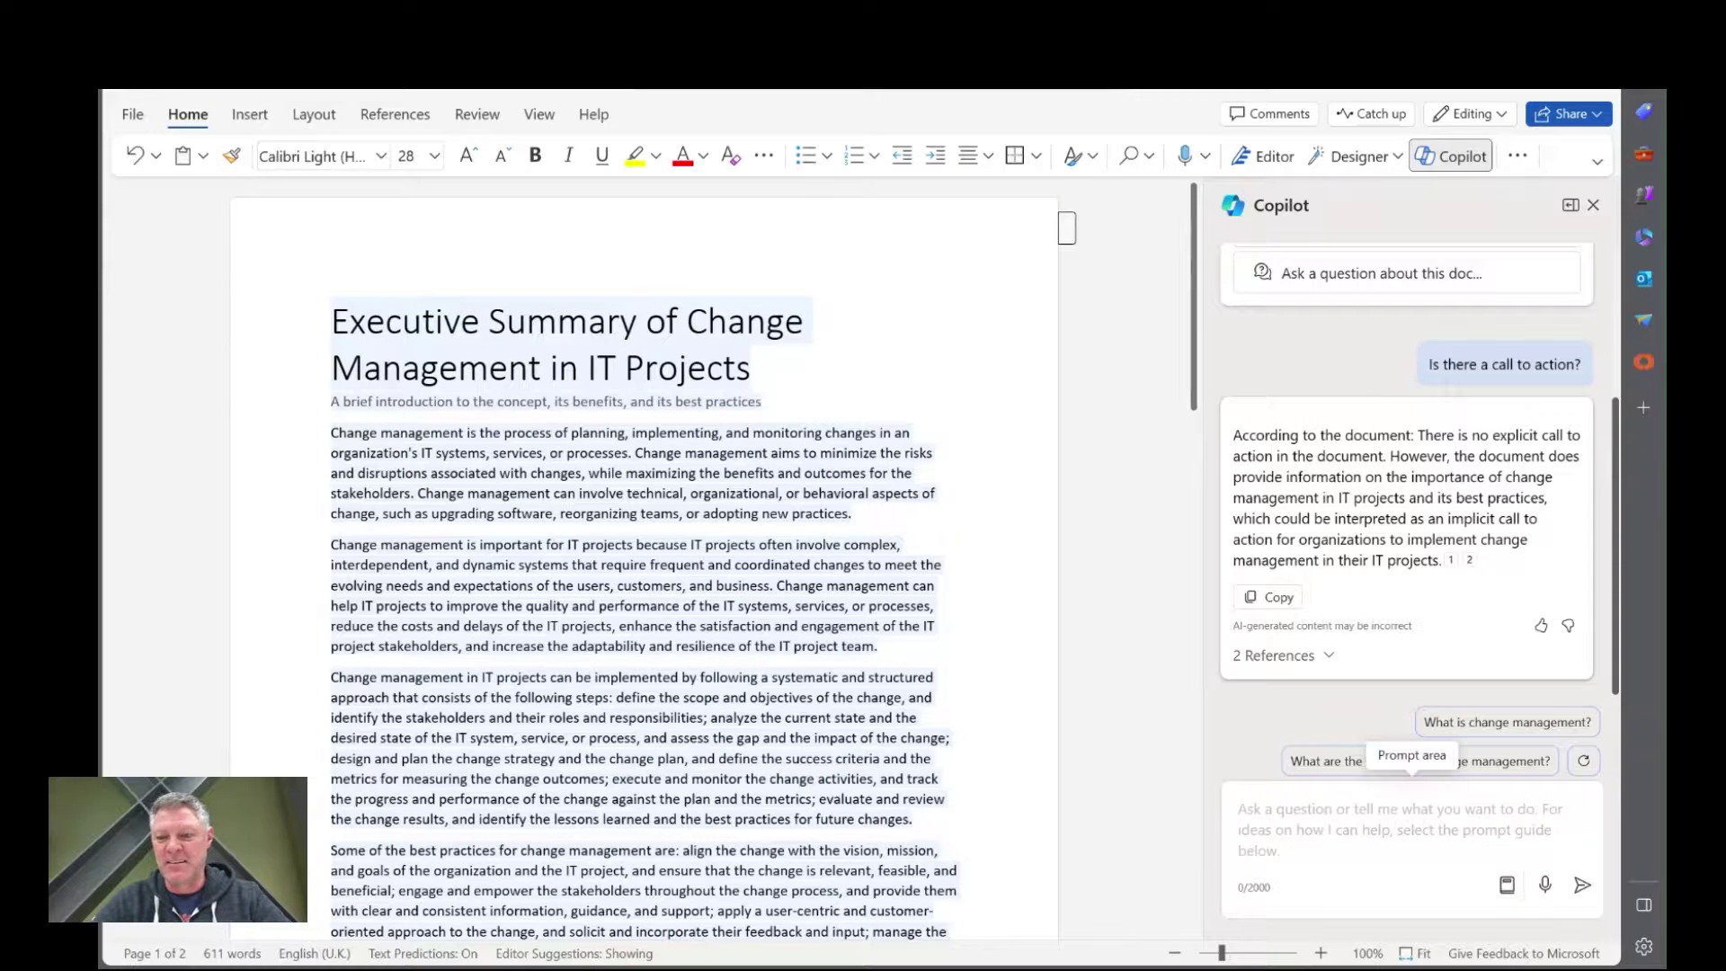
In the Word executive summary, ask Copilot to "Create a summary email paragraph" and preview the answer's source citations
click(1367, 817)
text(Cre)
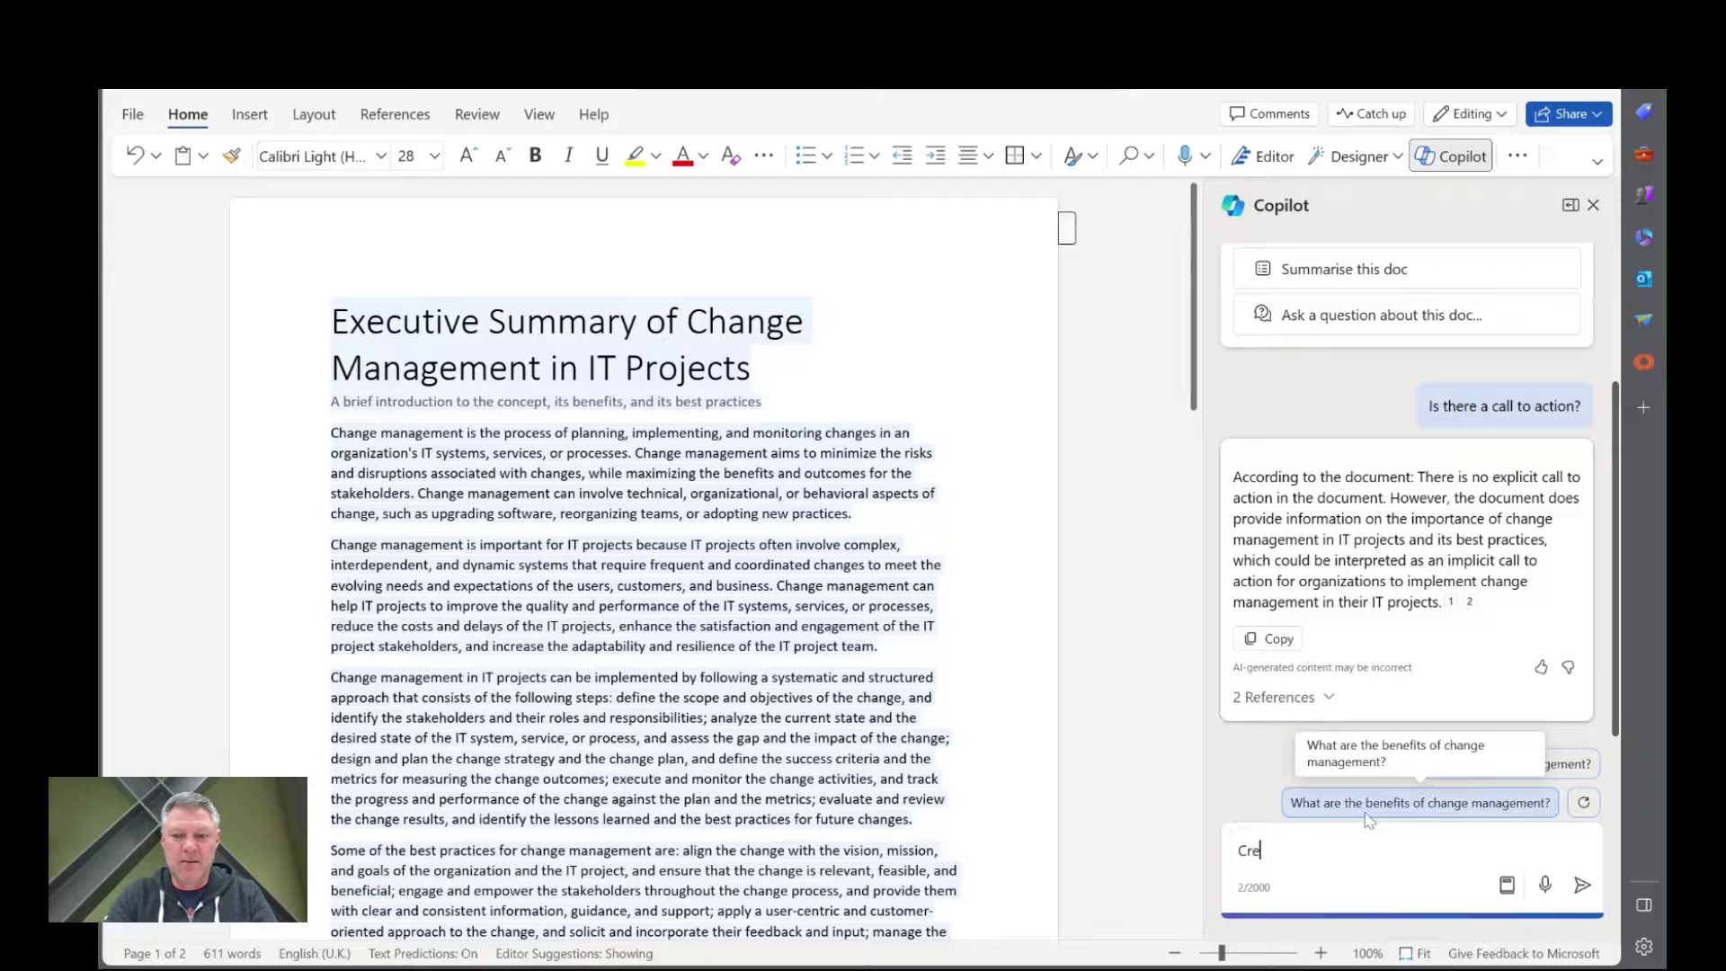
text(ate a summary ofy email para)
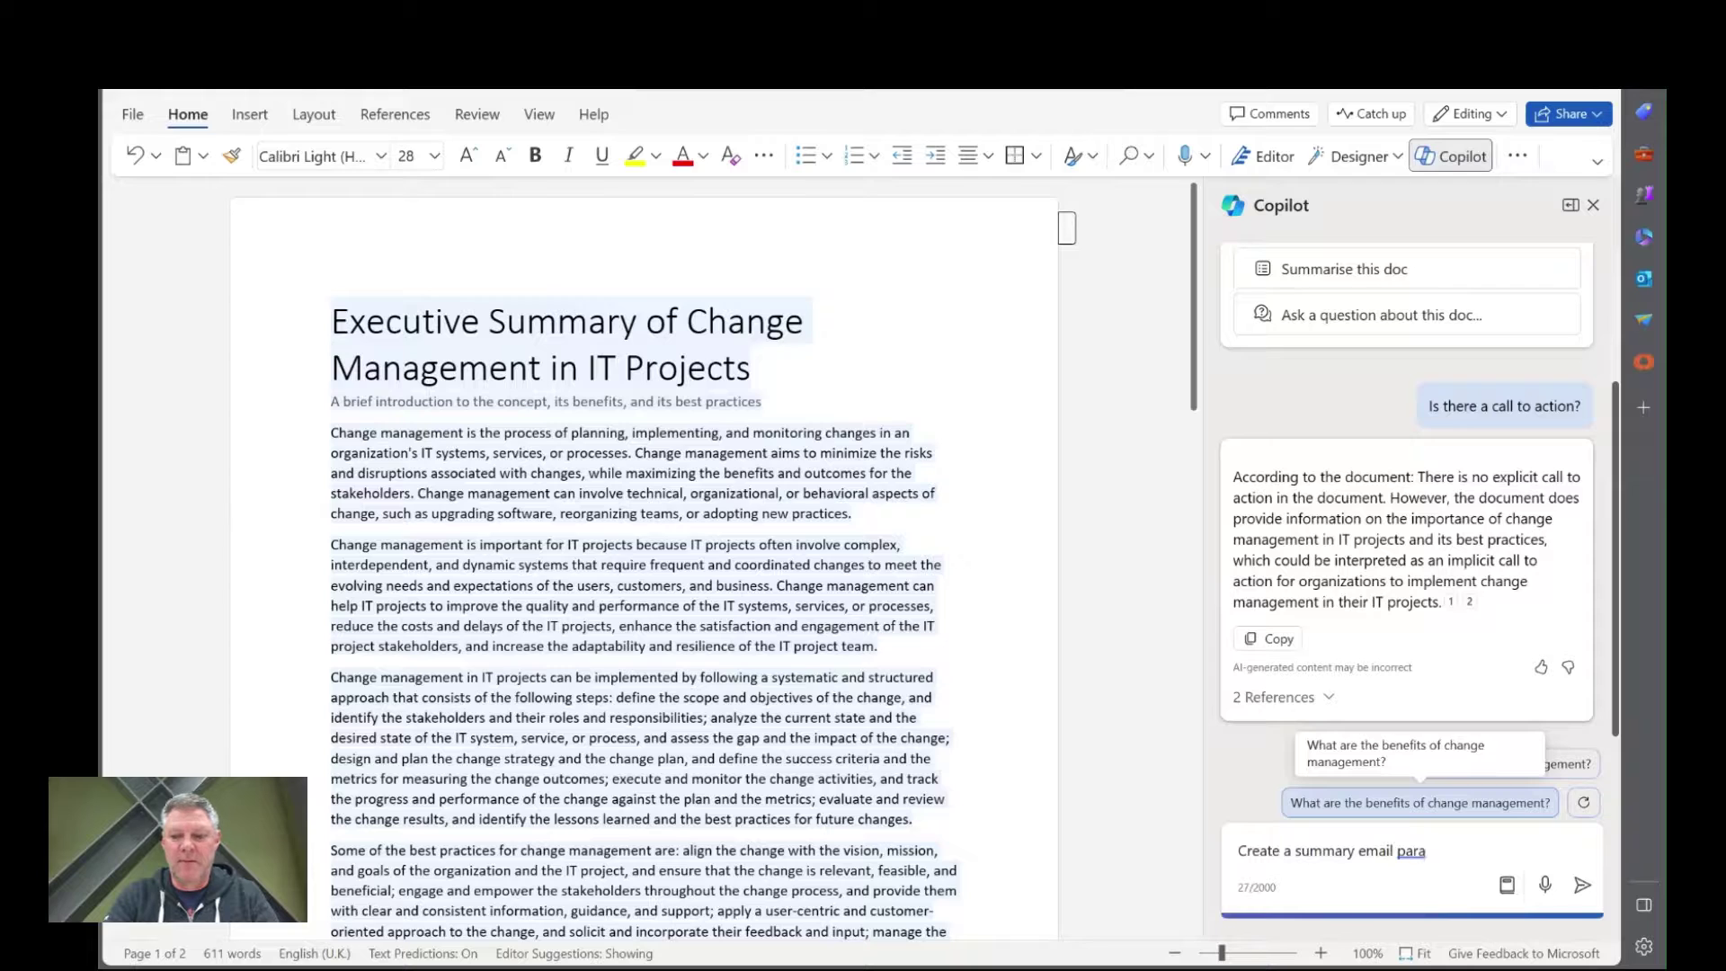
text(graph)
key(Return)
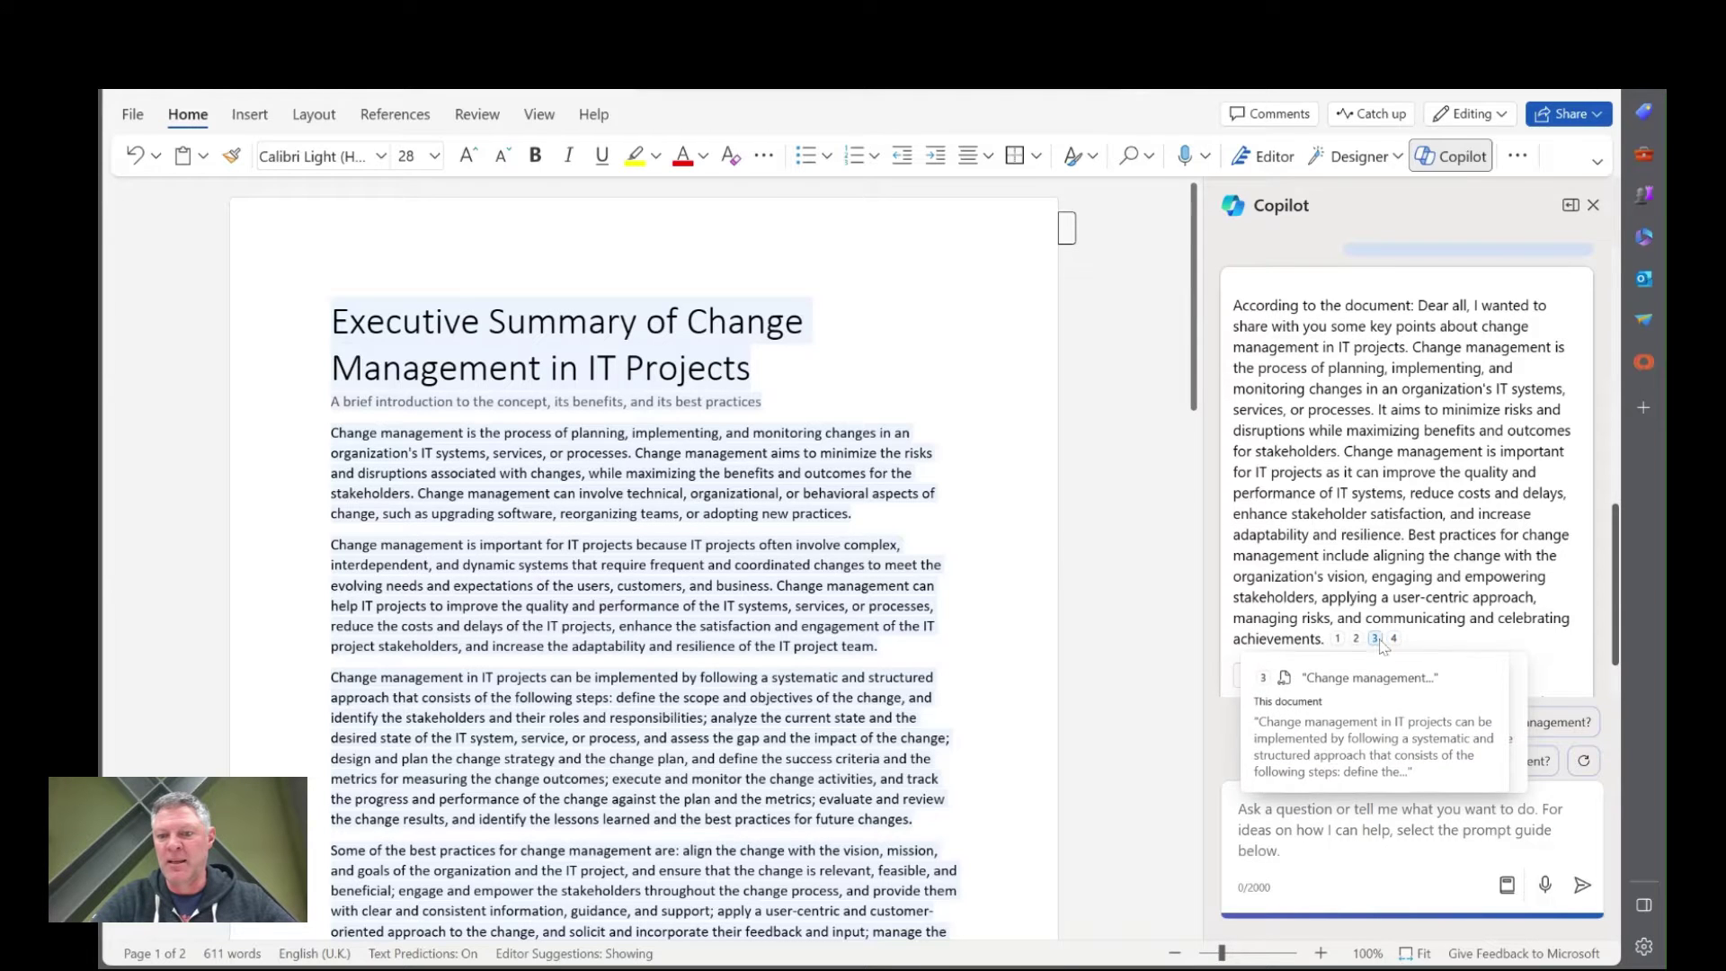
mouse_move(1360, 640)
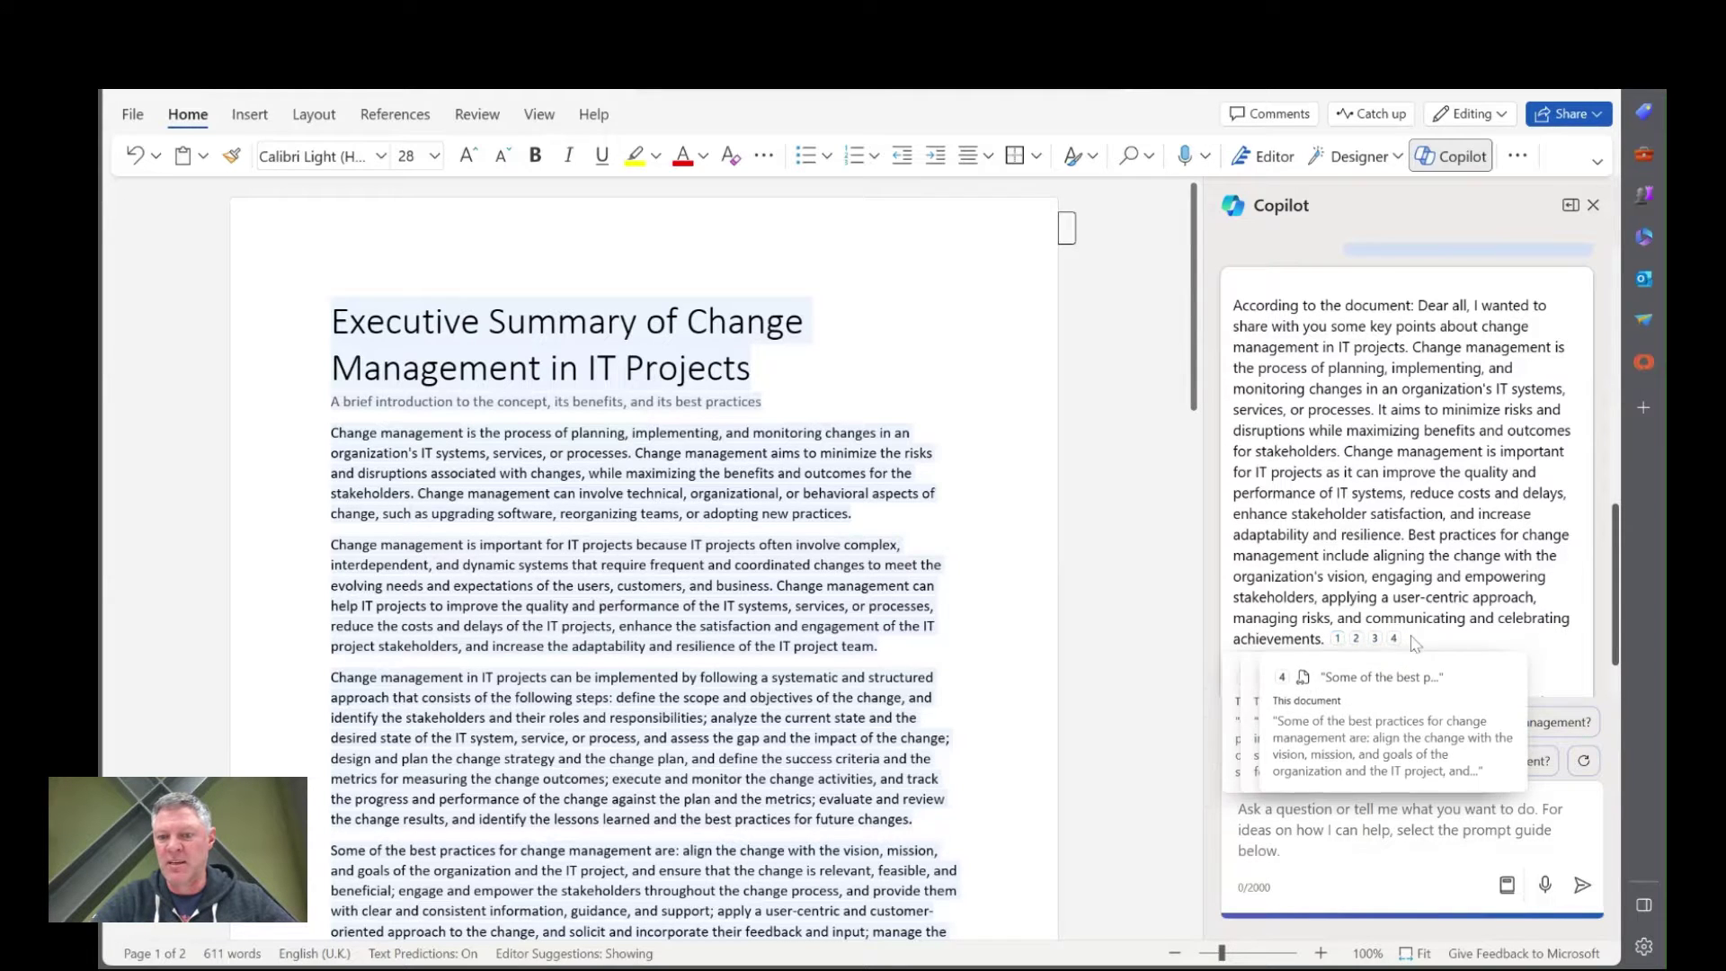